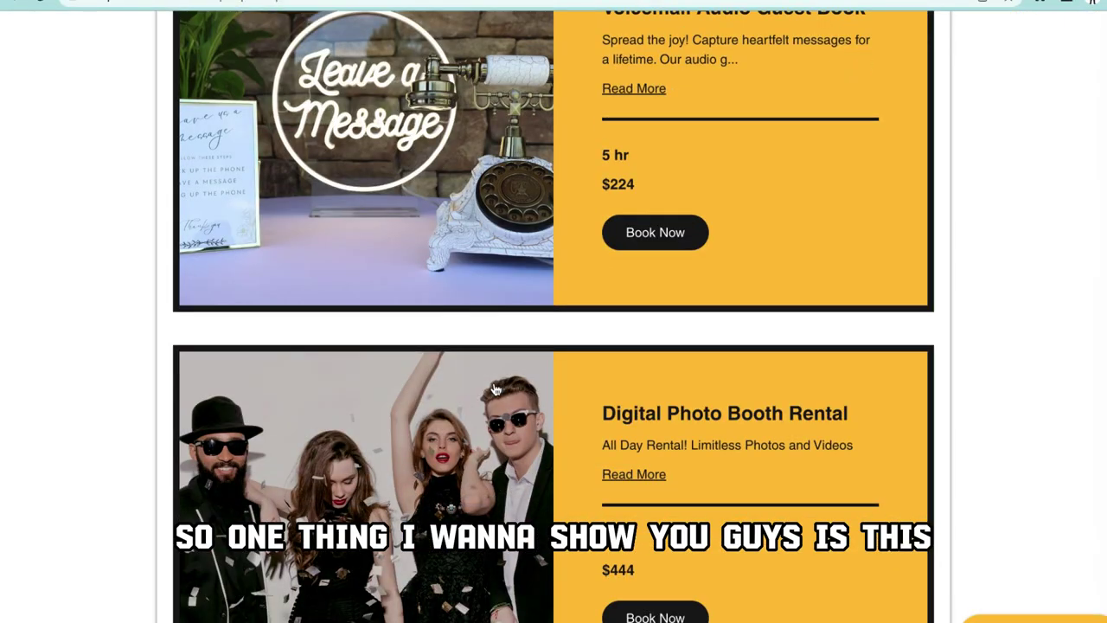
# Step: Scroll through the Pricing & Booking cards showing Audio Guest Book $224 and Photo Booth $444
pyautogui.scroll(5, 496, 389)
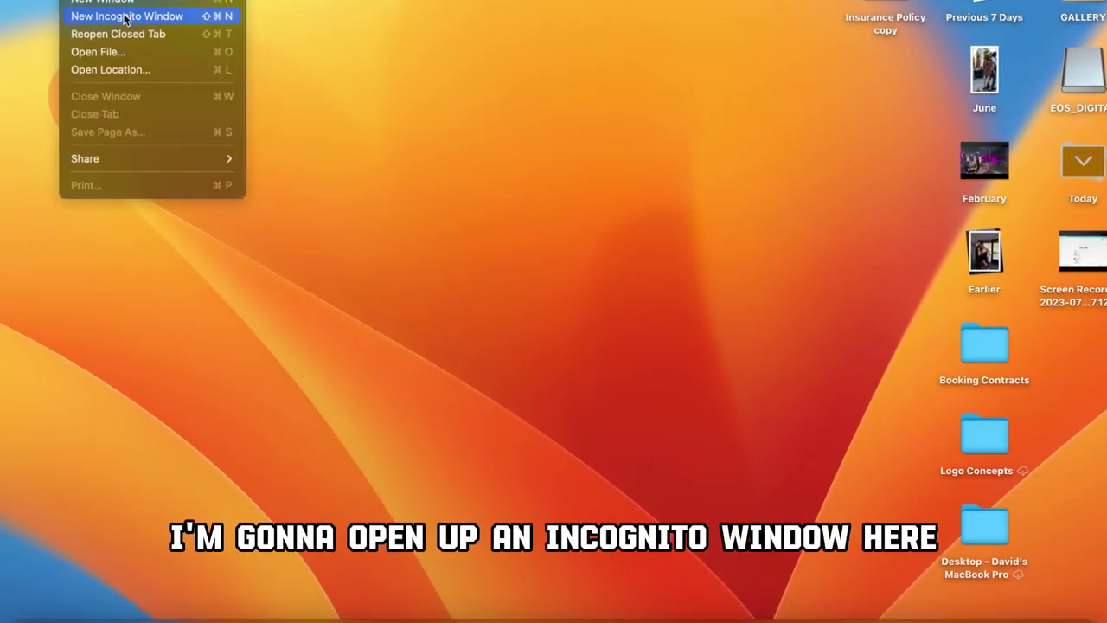
# Step: In a new Incognito window, search Google for '360 photo booth rental'
pyautogui.click(126, 17)
pyautogui.write('google.com')
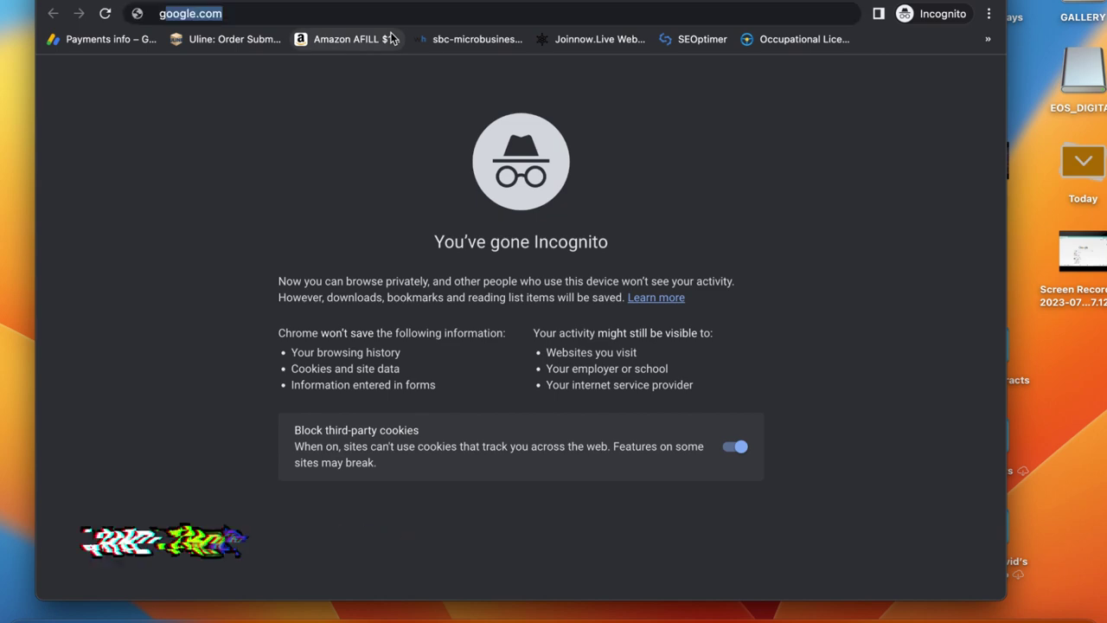
pyautogui.press('Return')
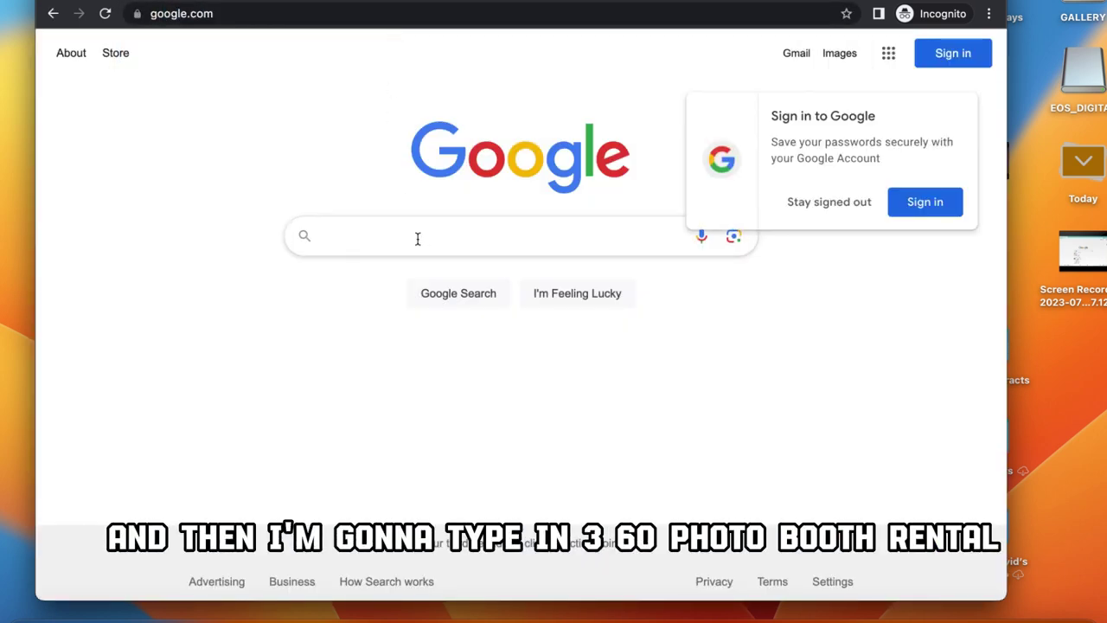
pyautogui.write('360 photo booto')
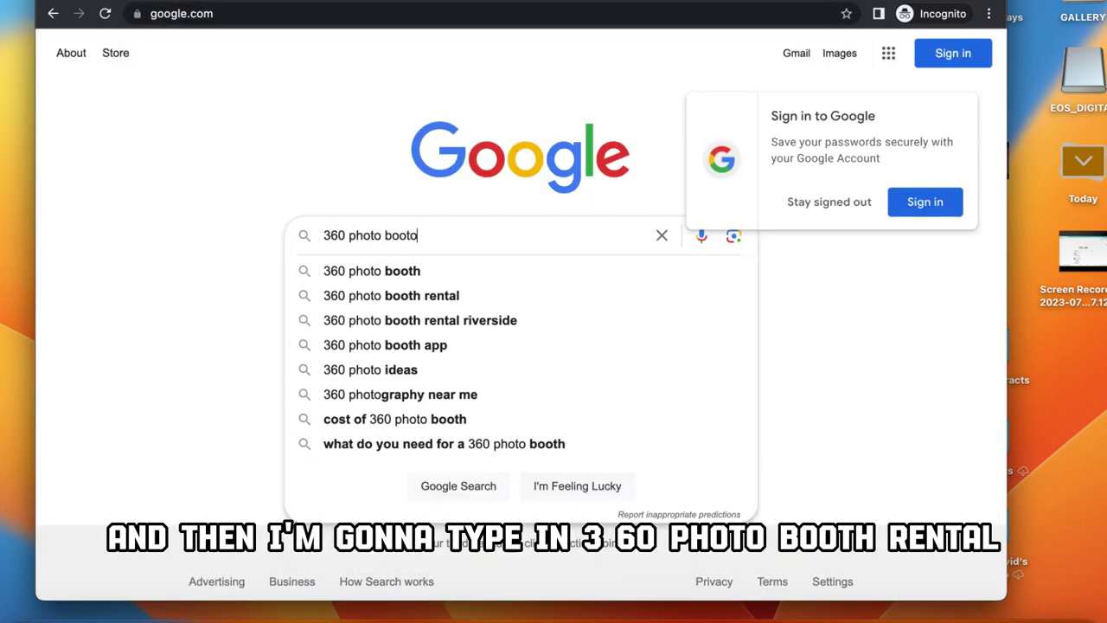
pyautogui.press('BackSpace')
pyautogui.write('h')
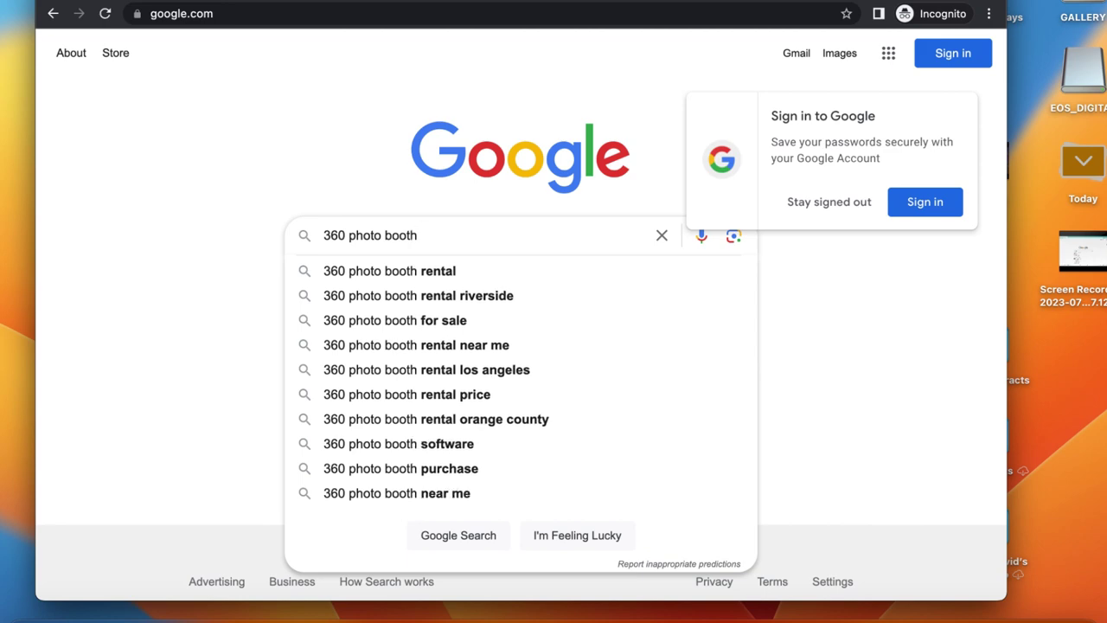
pyautogui.click(395, 267)
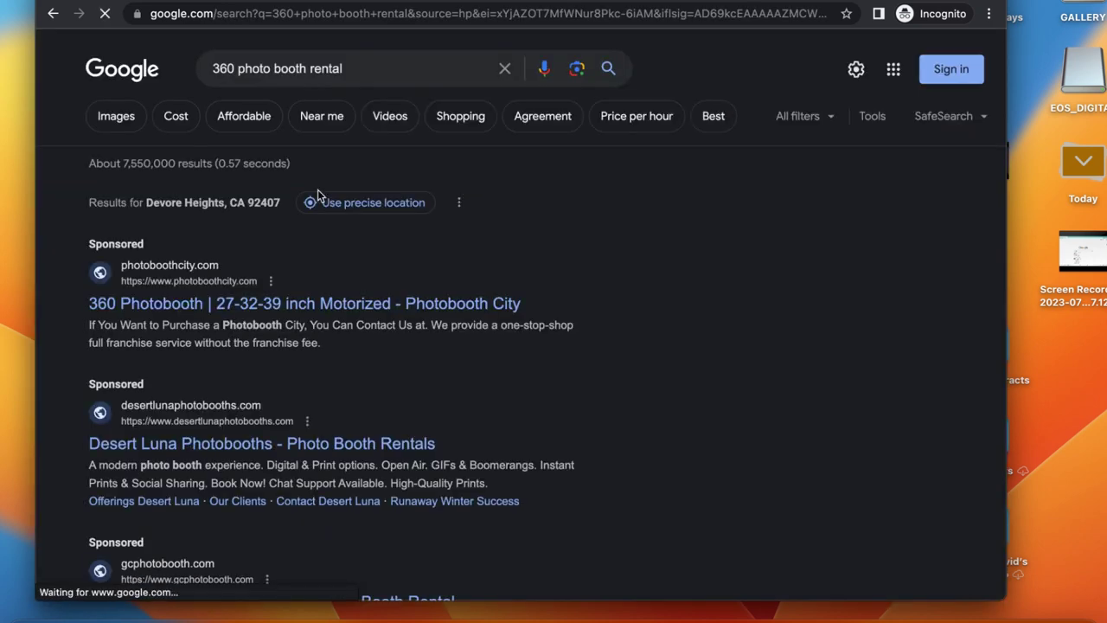
# Step: Scroll the search results down to the Canary Capital Rentals Instagram listing
pyautogui.scroll(-8, 317, 189)
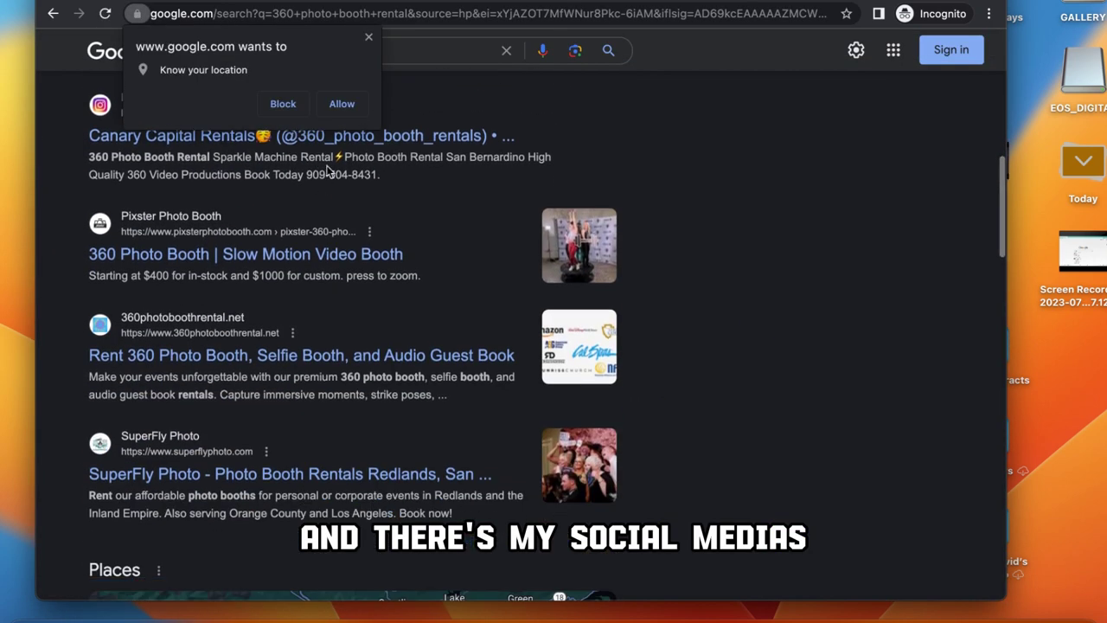
pyautogui.scroll(-1, 401, 205)
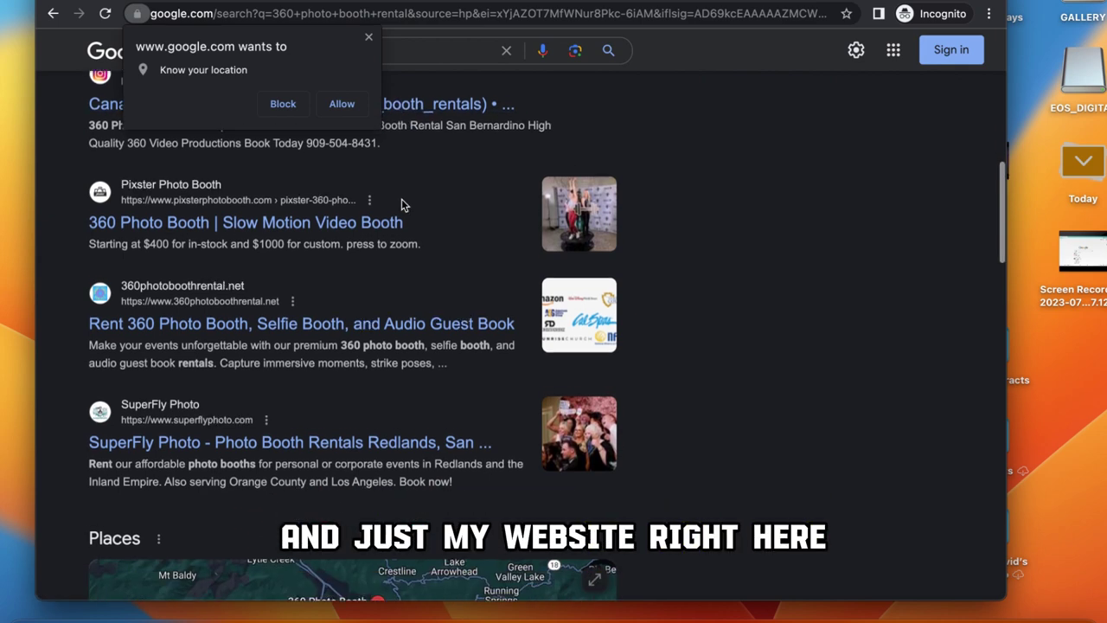
pyautogui.scroll(-1, 398, 260)
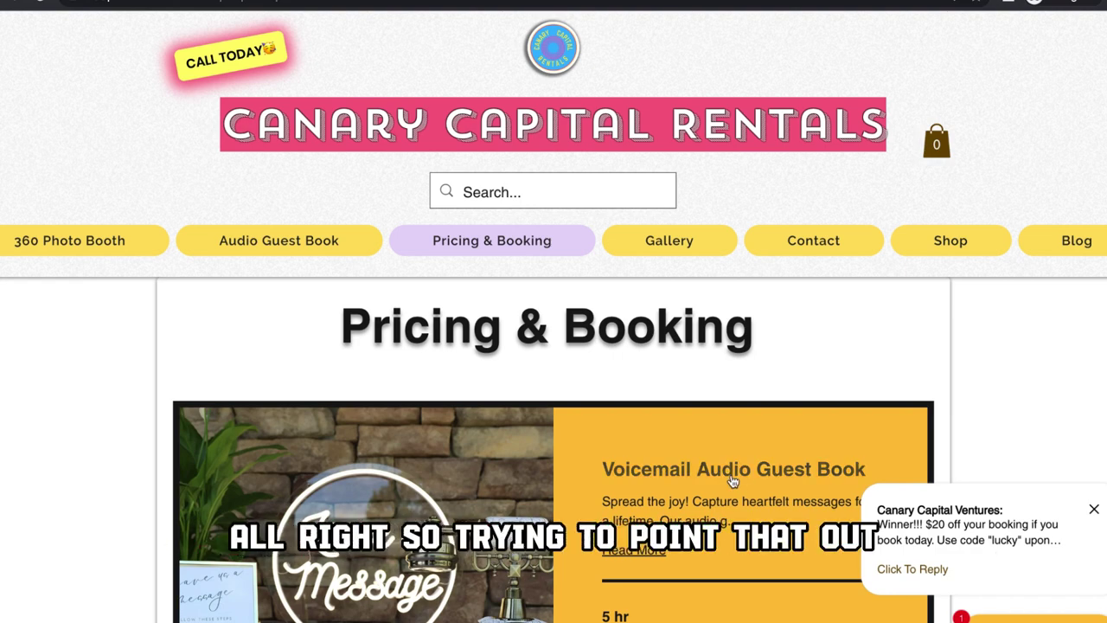
# Step: Find the 360 BOOTH 2 HOURS card and open its full service page
pyautogui.scroll(-10, 732, 481)
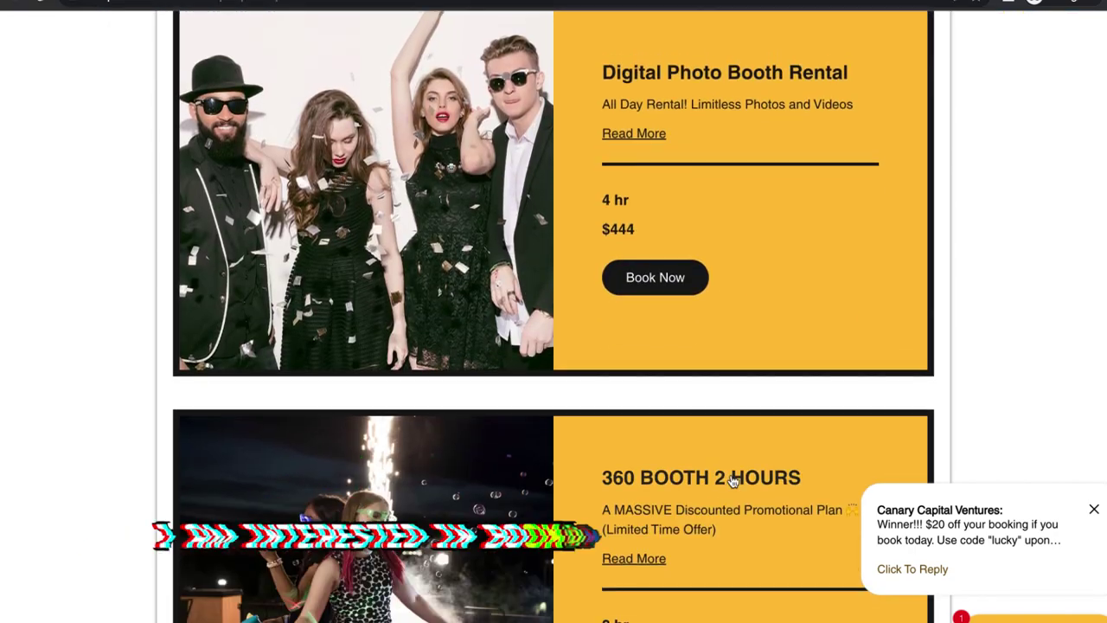
pyautogui.scroll(-3, 732, 480)
pyautogui.scroll(1, 732, 481)
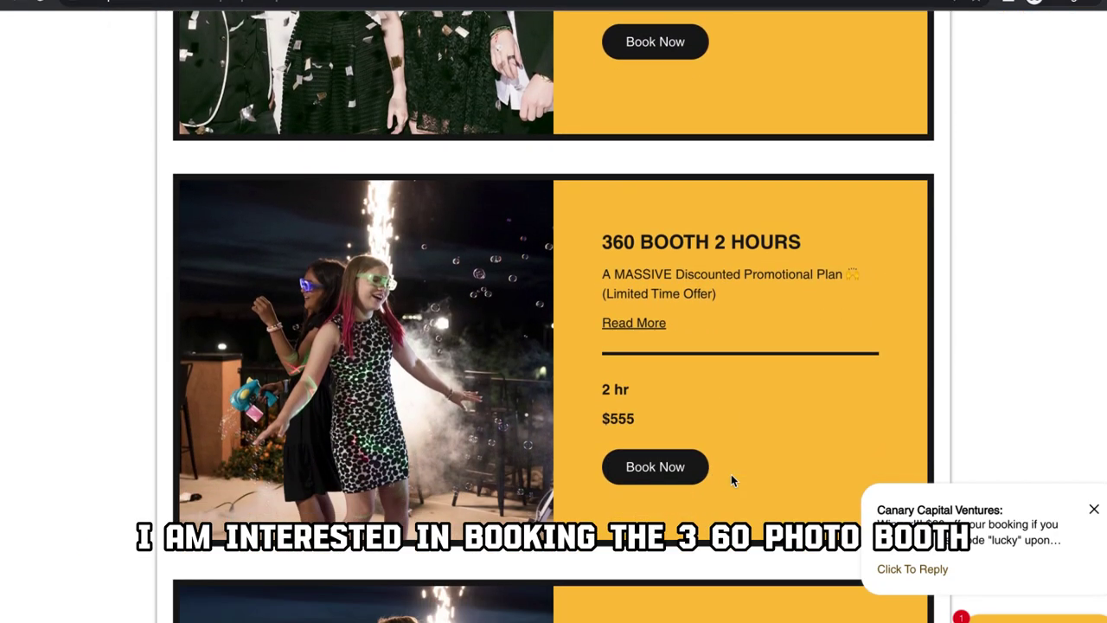
pyautogui.click(656, 329)
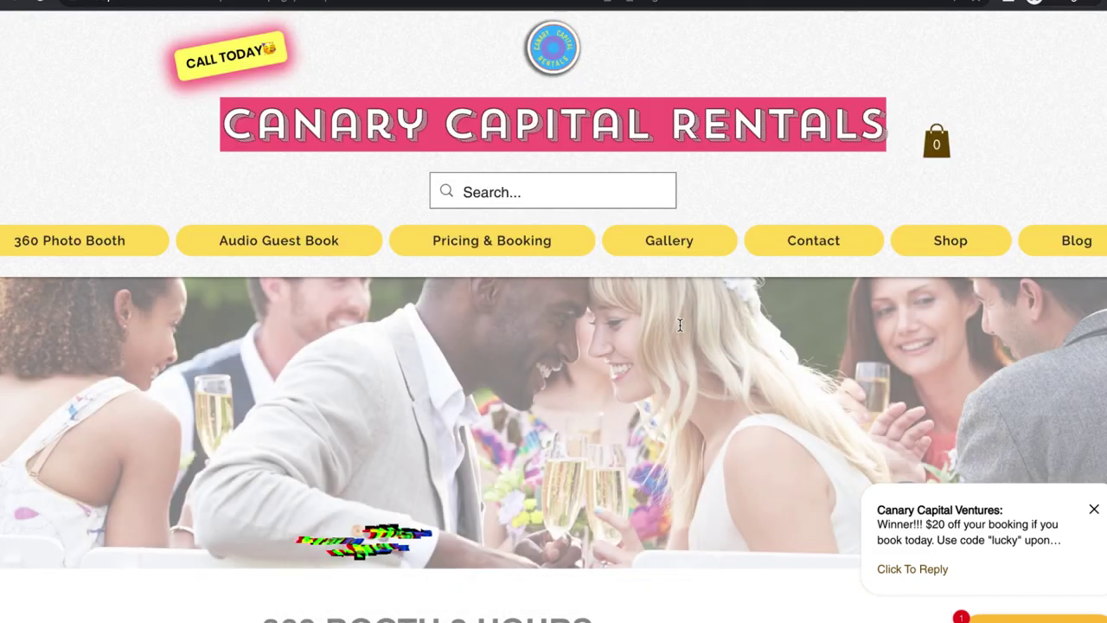
# Step: Read through the service description, requirements and cancellation policy
pyautogui.scroll(-6, 680, 321)
pyautogui.scroll(-3, 681, 329)
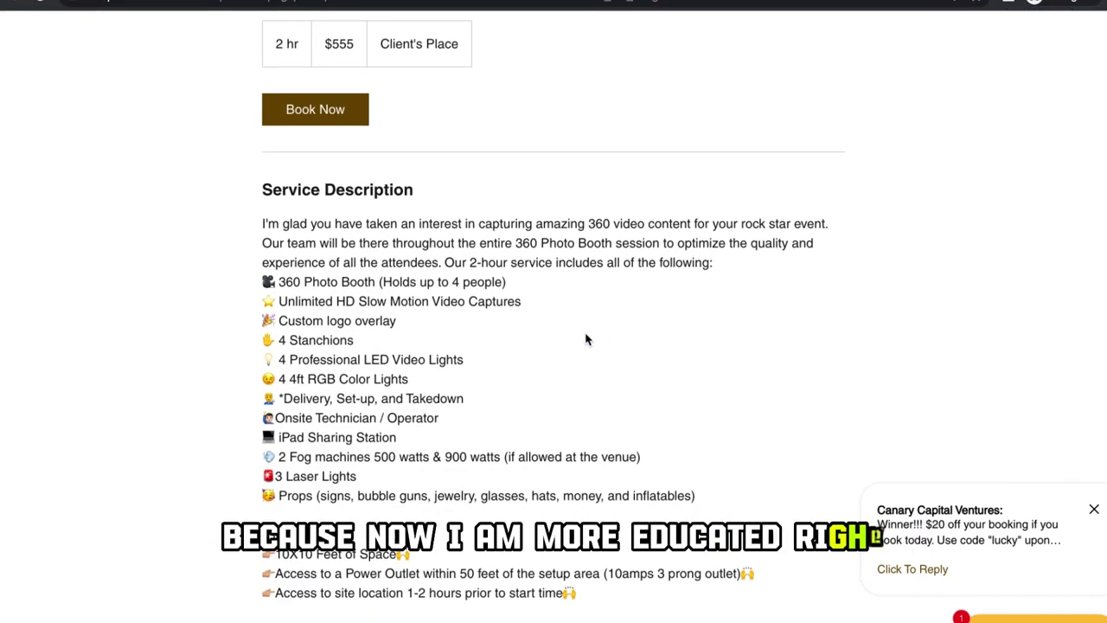
pyautogui.scroll(-1, 574, 340)
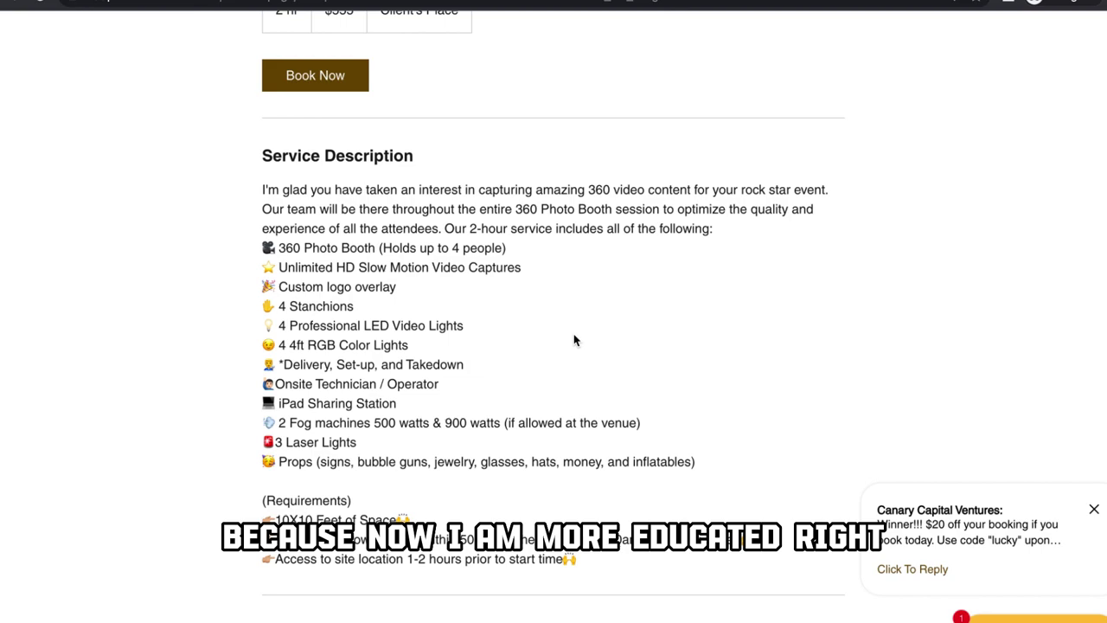
pyautogui.scroll(-1, 574, 339)
pyautogui.scroll(-15, 573, 340)
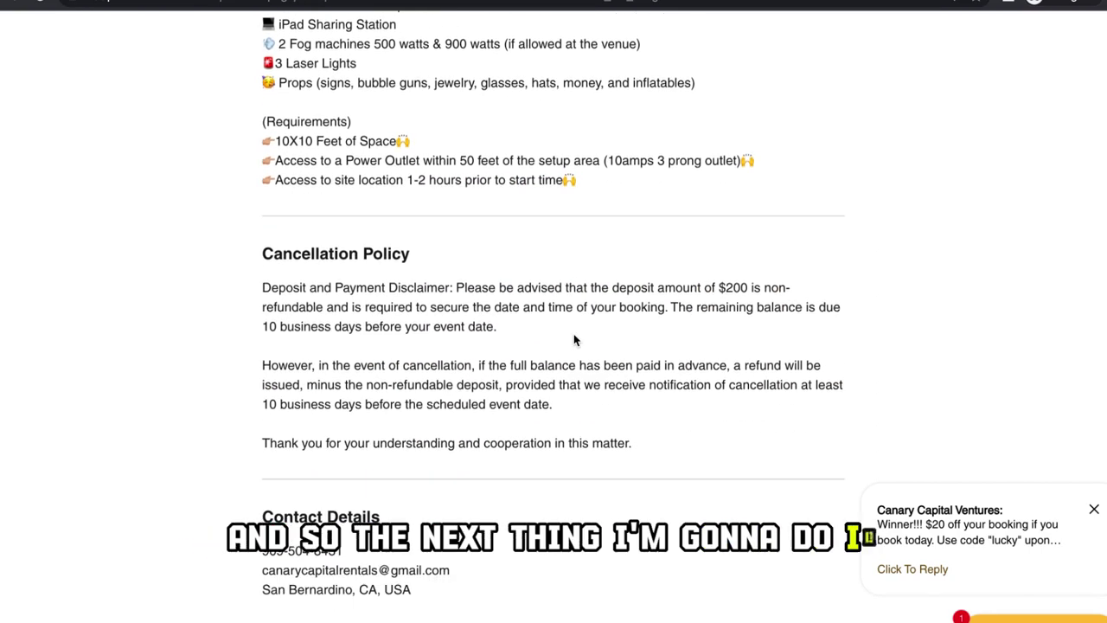
pyautogui.scroll(10, 573, 337)
pyautogui.scroll(10, 574, 338)
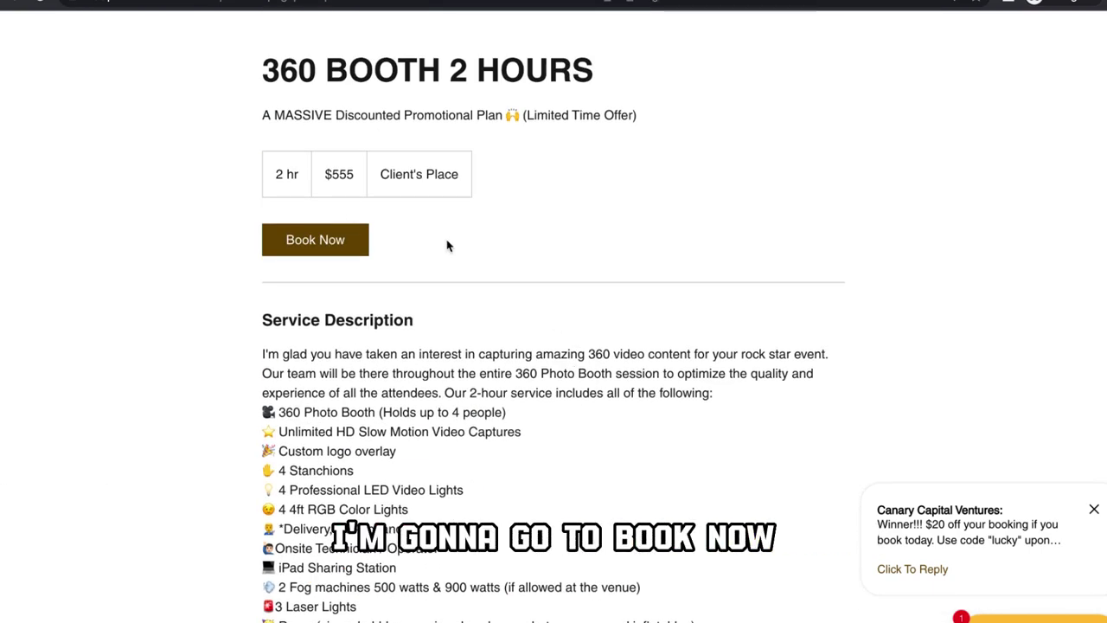
# Step: Book 360 BOOTH 2 HOURS for Sunday, July 30 at 8:00 pm and continue to the details form
pyautogui.click(325, 242)
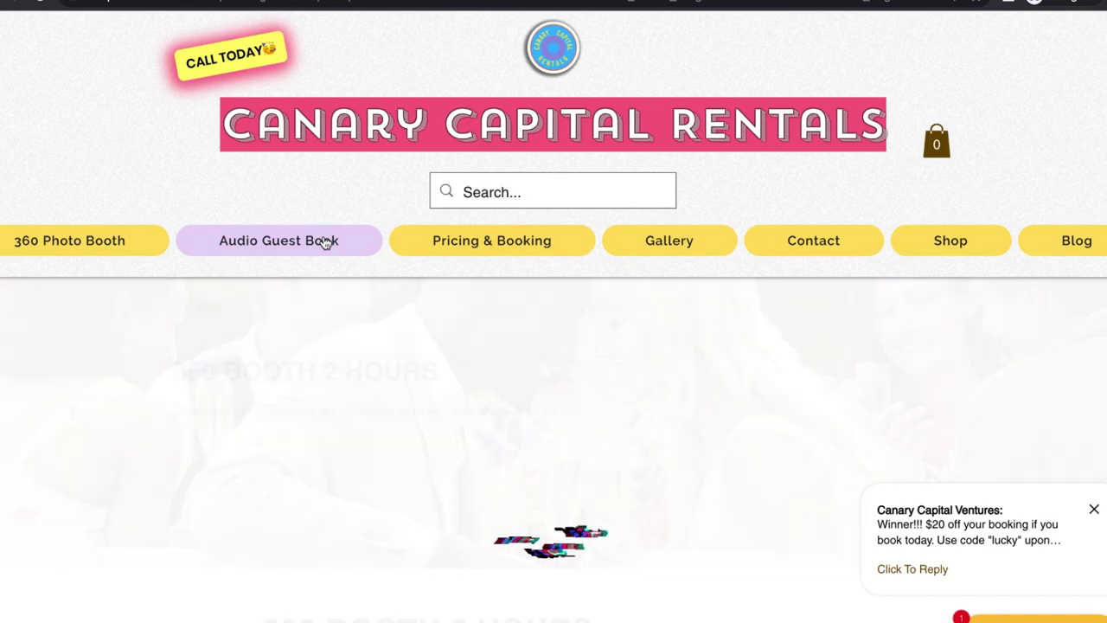
pyautogui.scroll(-2, 519, 380)
pyautogui.scroll(-2, 519, 380)
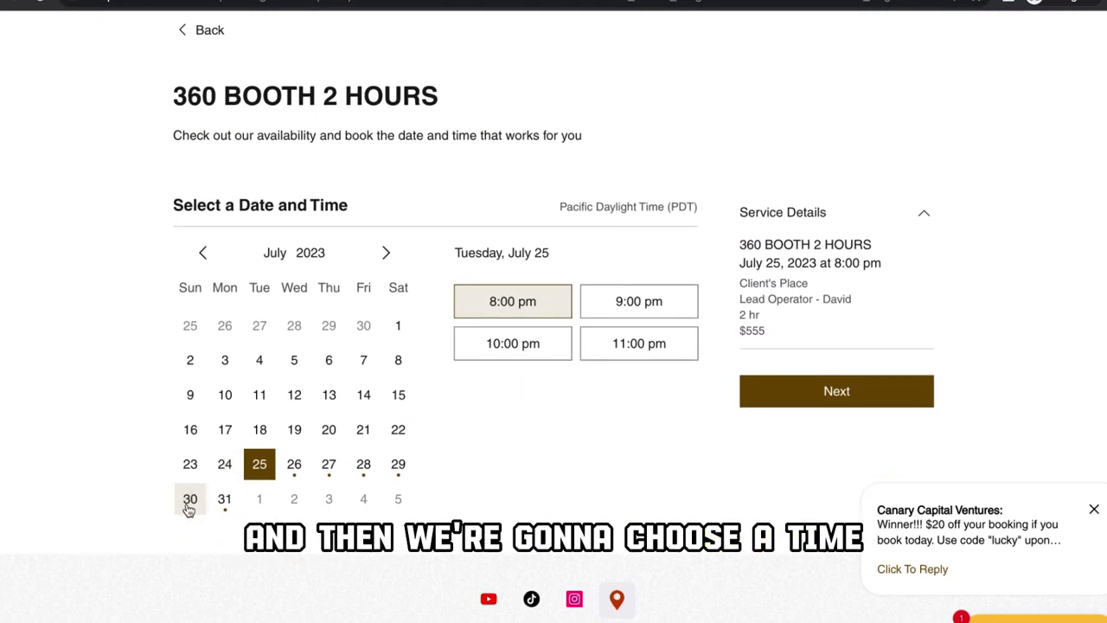
pyautogui.click(191, 508)
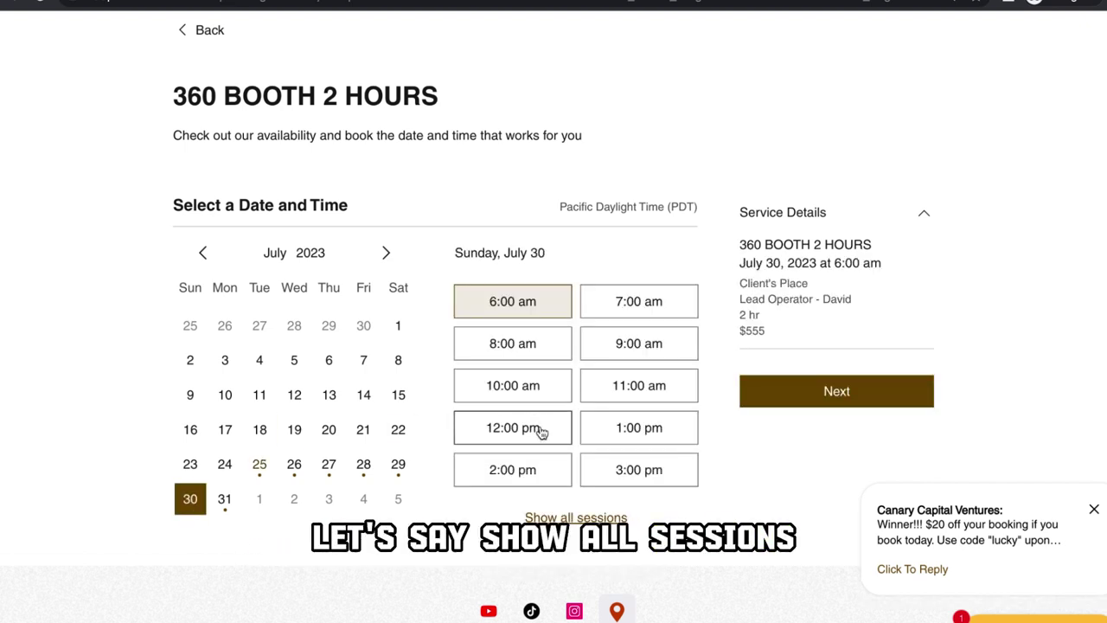
pyautogui.click(576, 517)
pyautogui.scroll(-1, 580, 517)
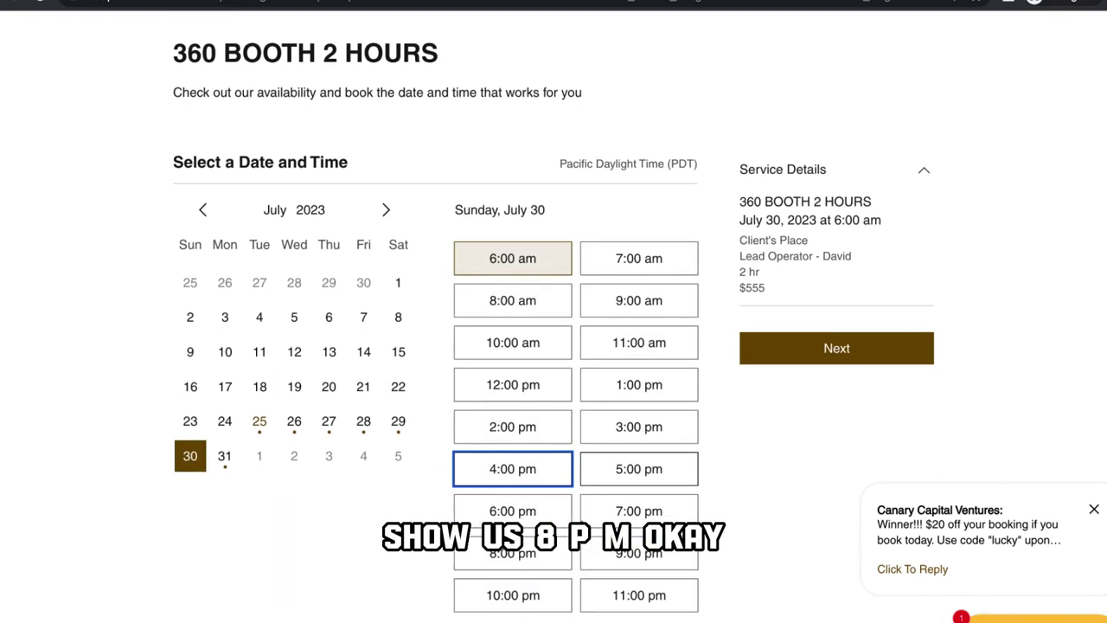
pyautogui.click(522, 541)
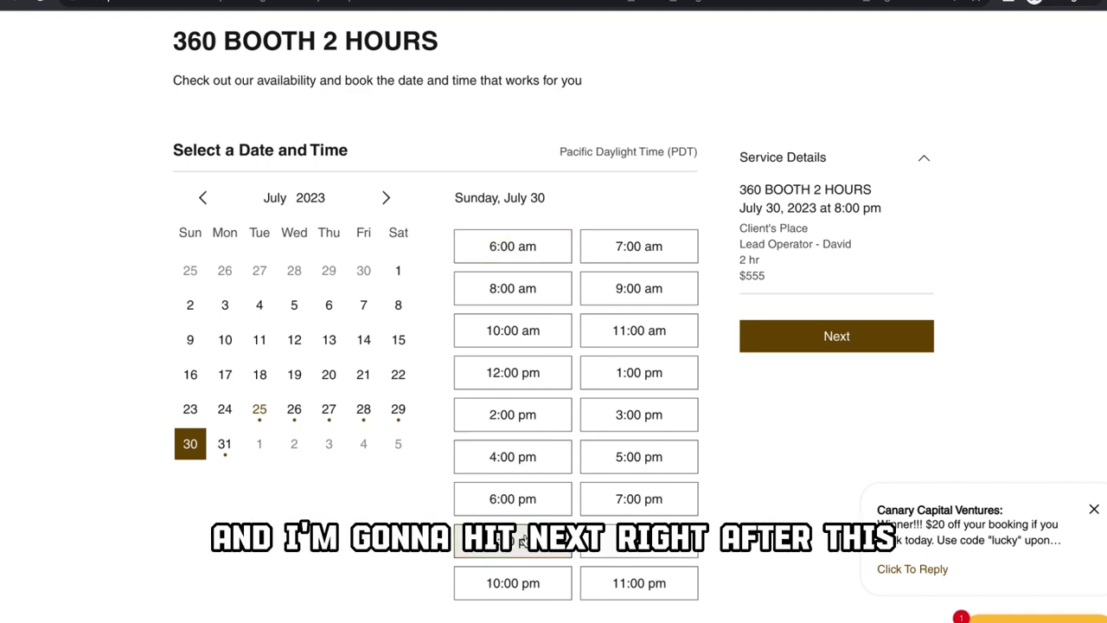
pyautogui.click(802, 344)
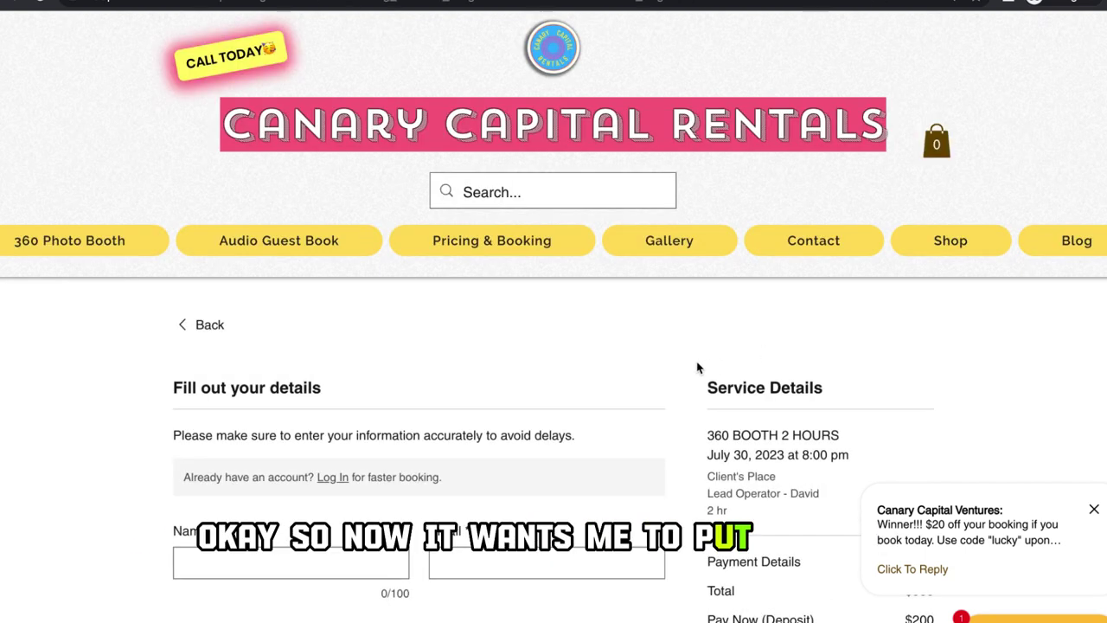
# Step: Enter the customer's name, e-mail address and phone number with the +1 country code
pyautogui.scroll(-3, 627, 381)
pyautogui.scroll(-1, 627, 381)
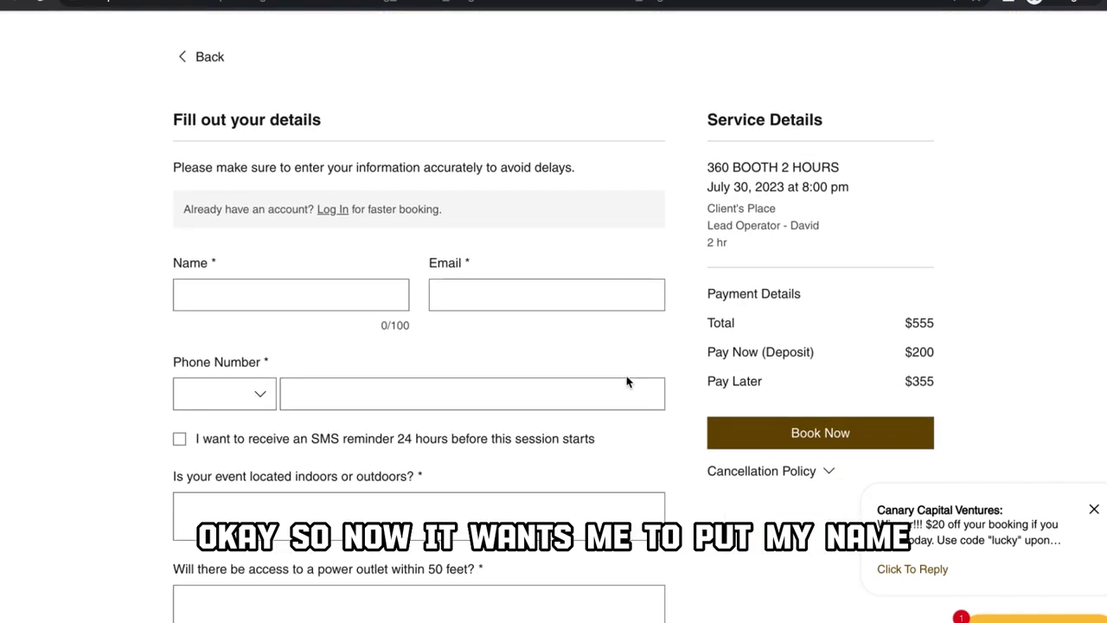
pyautogui.click(296, 289)
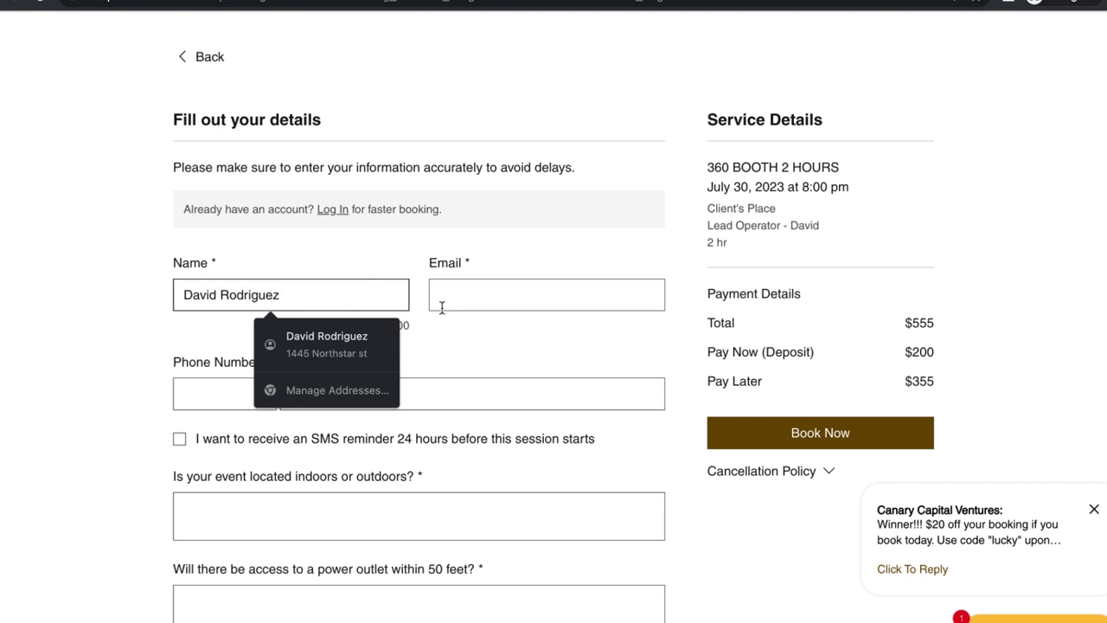
pyautogui.click(441, 298)
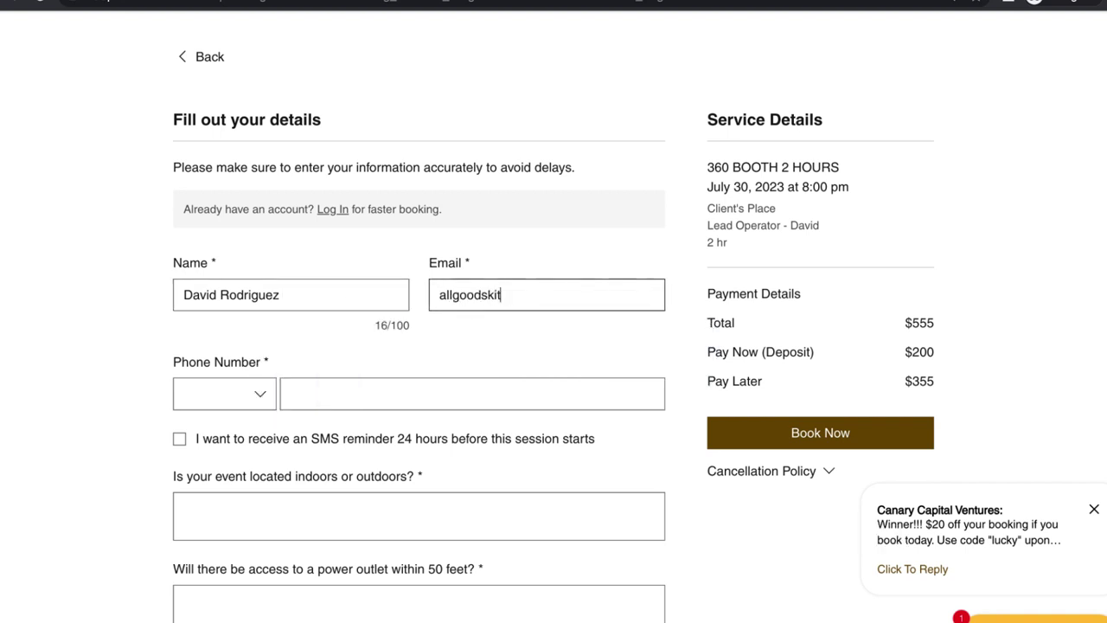
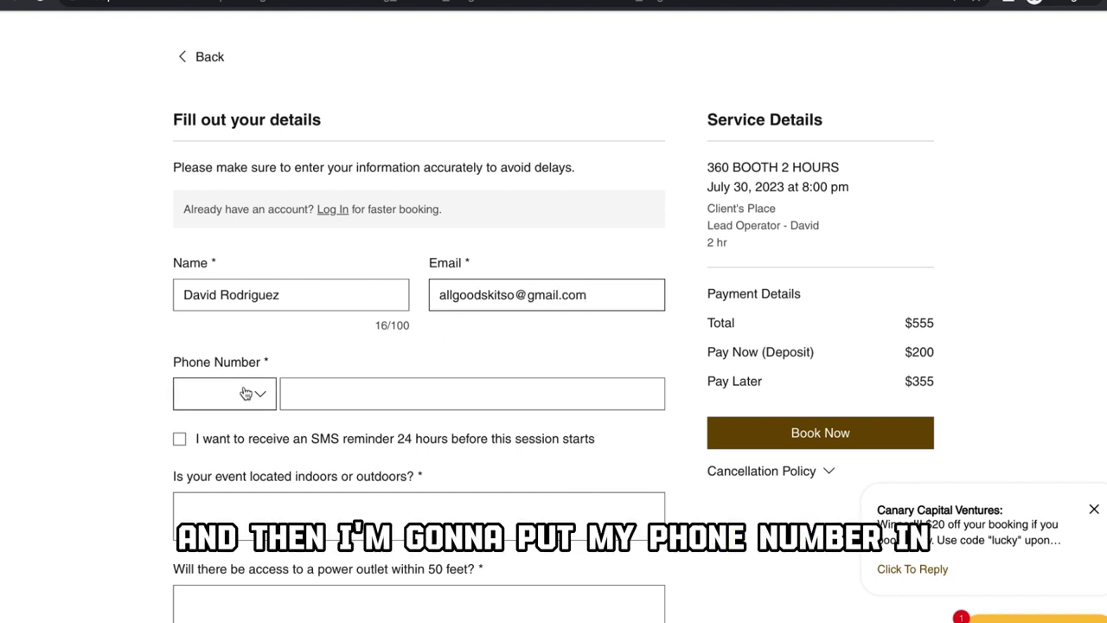
pyautogui.click(245, 393)
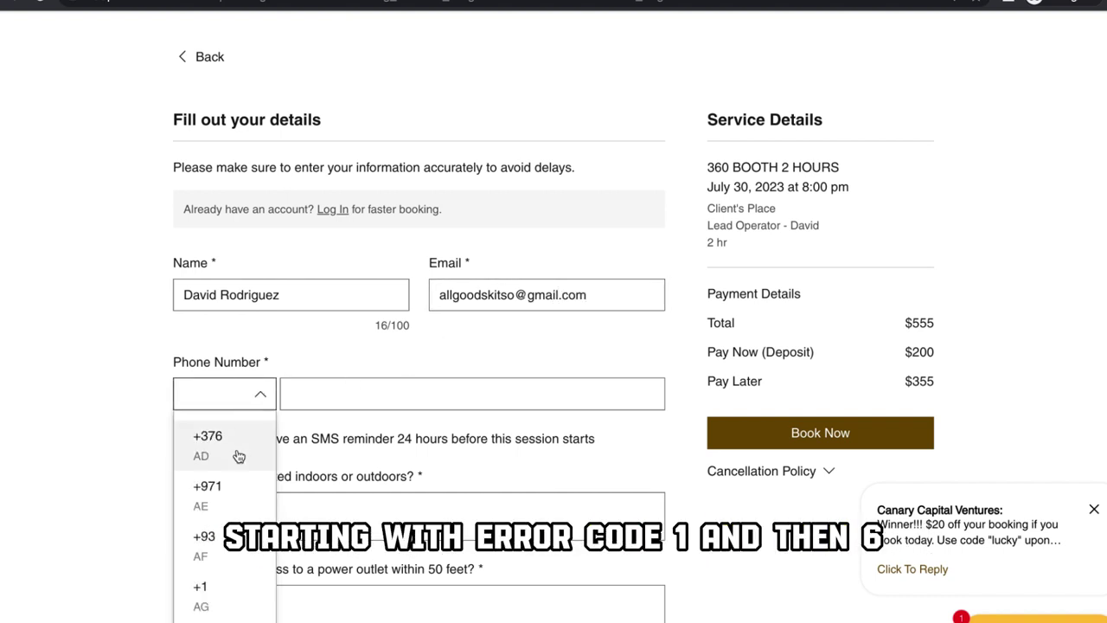
pyautogui.click(230, 581)
pyautogui.click(308, 397)
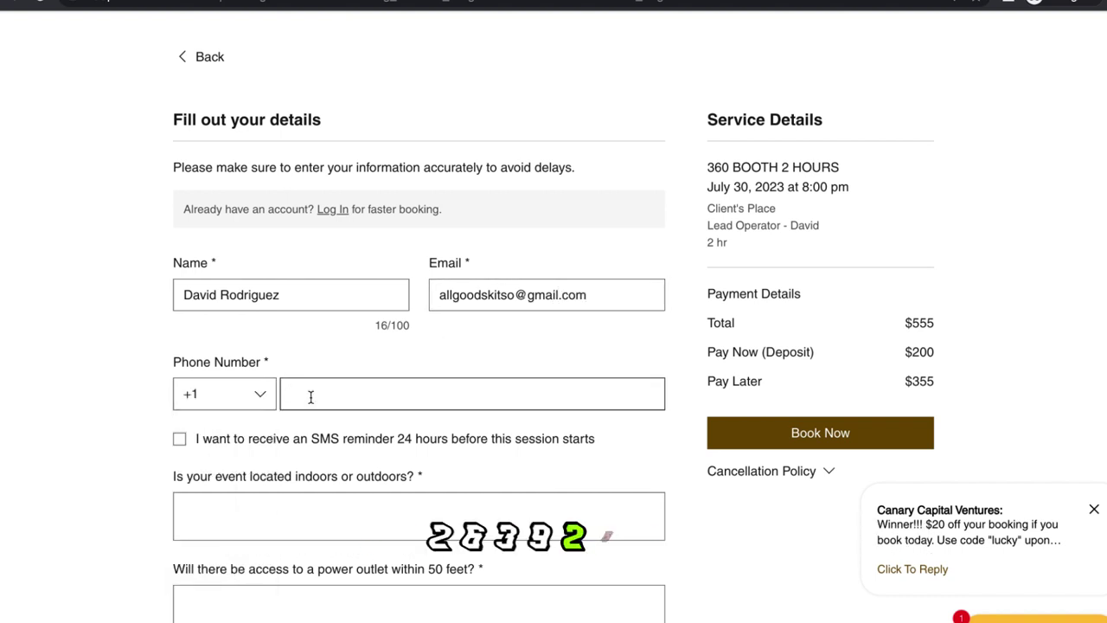
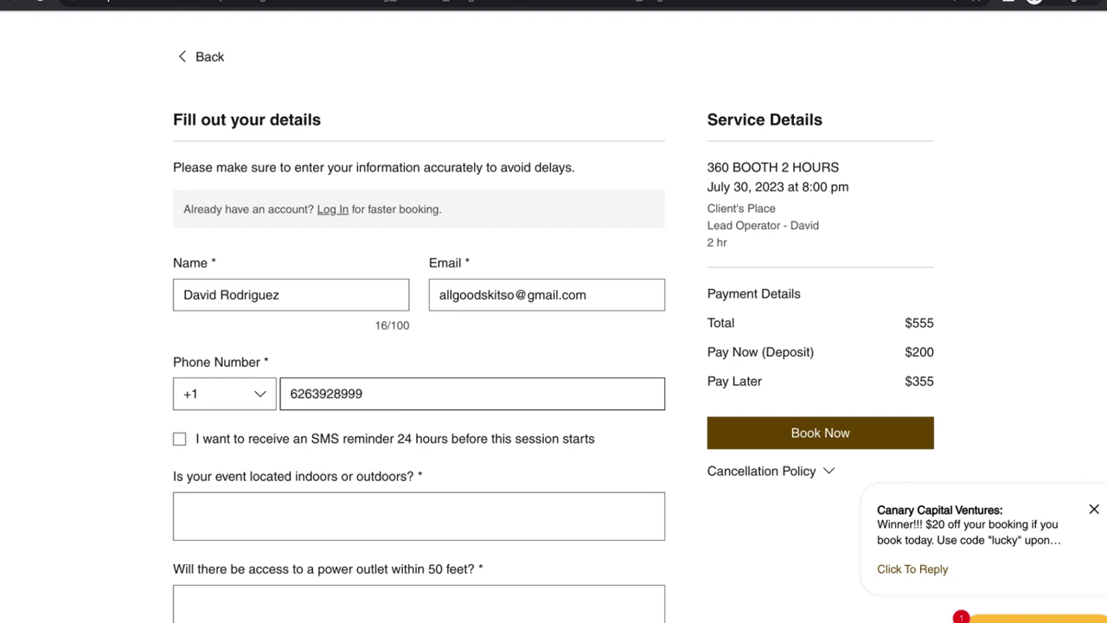
# Step: Answer Outdoors for the location and Yes for the power-outlet question
pyautogui.scroll(-1, 448, 400)
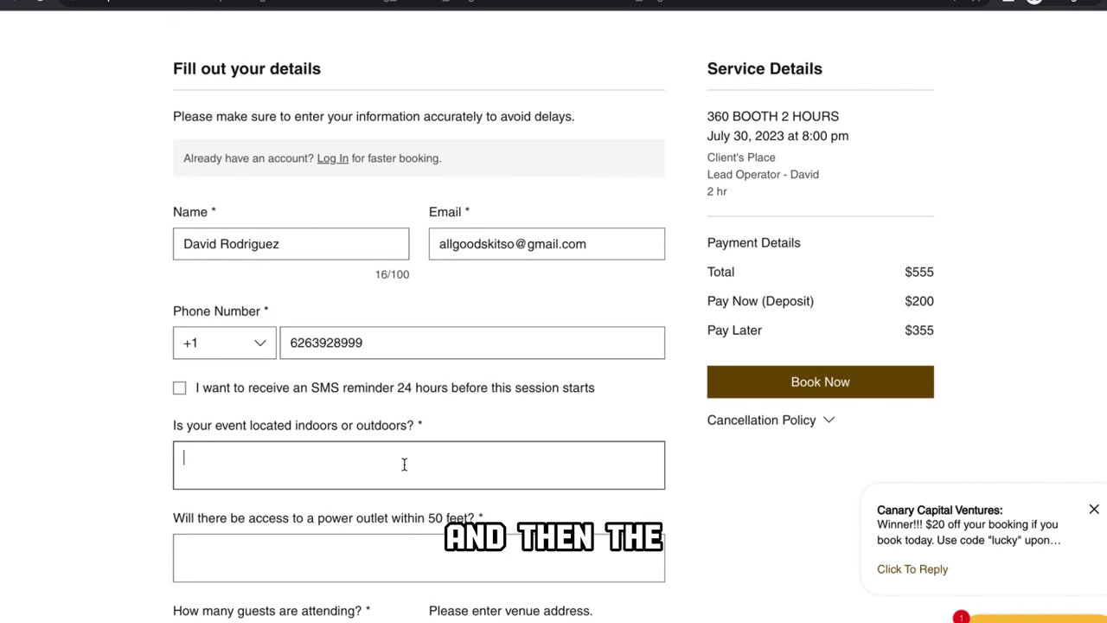
pyautogui.scroll(-2, 404, 464)
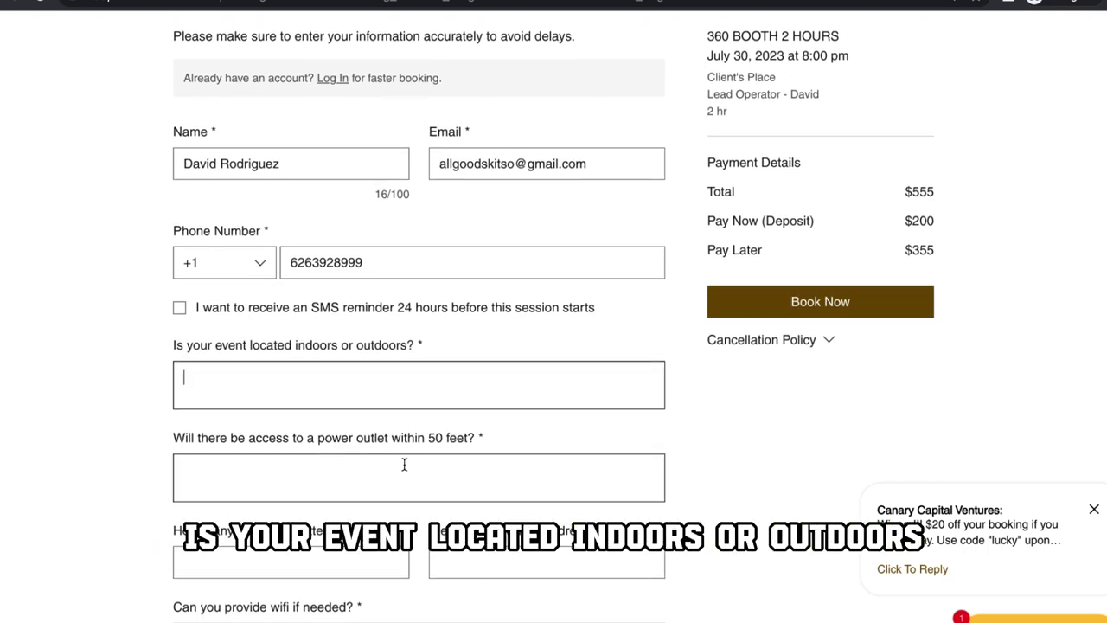
pyautogui.click(395, 401)
pyautogui.write('OUt')
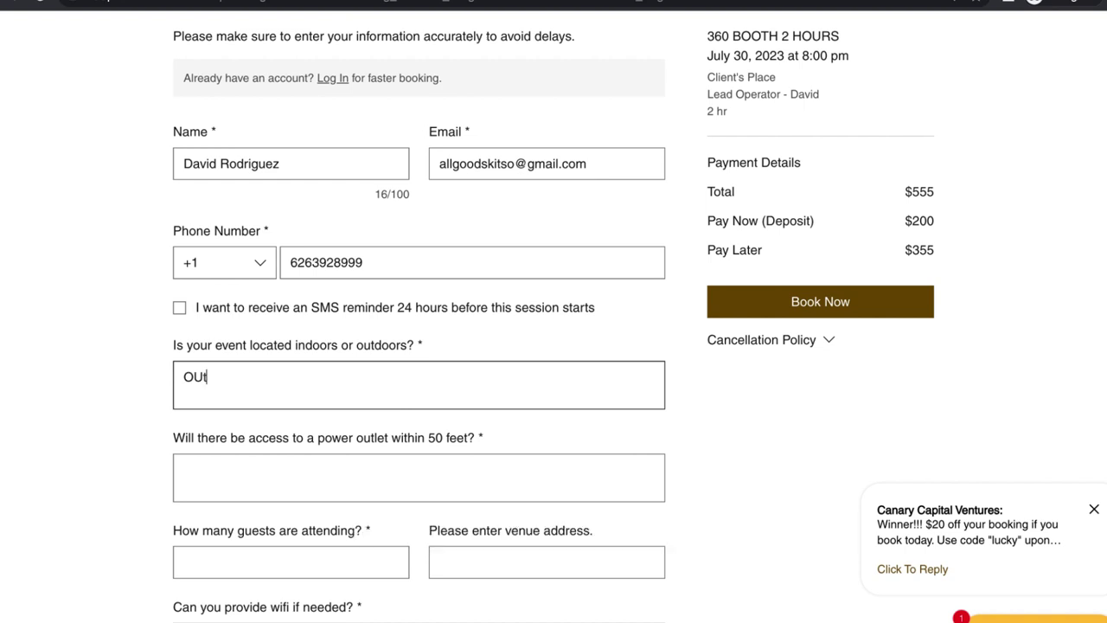
pyautogui.write('doors')
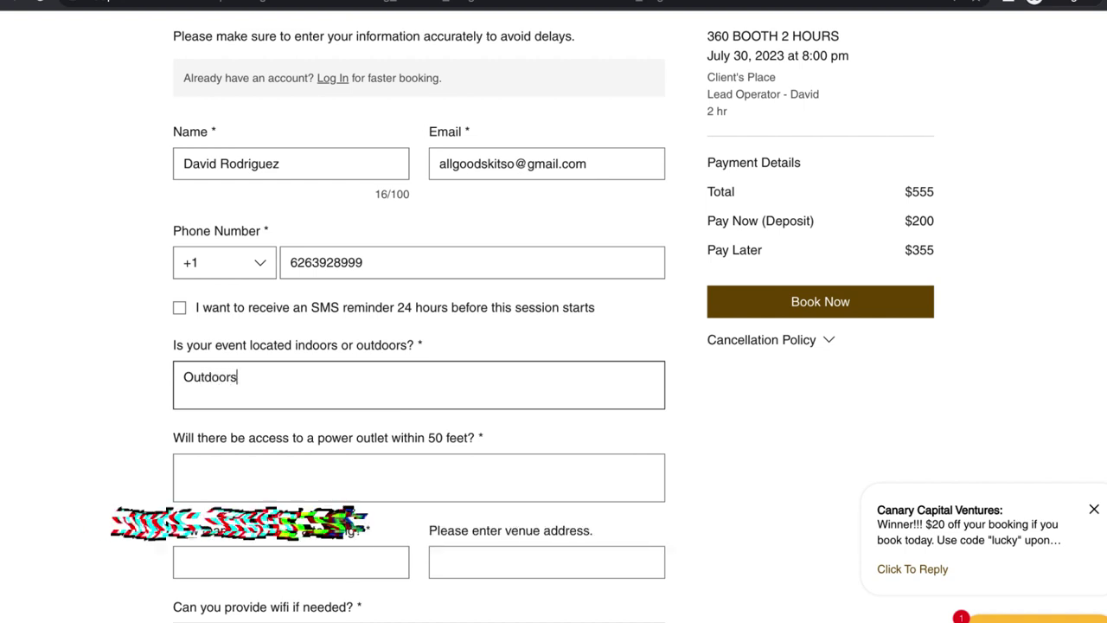
pyautogui.click(389, 462)
pyautogui.scroll(-1, 377, 482)
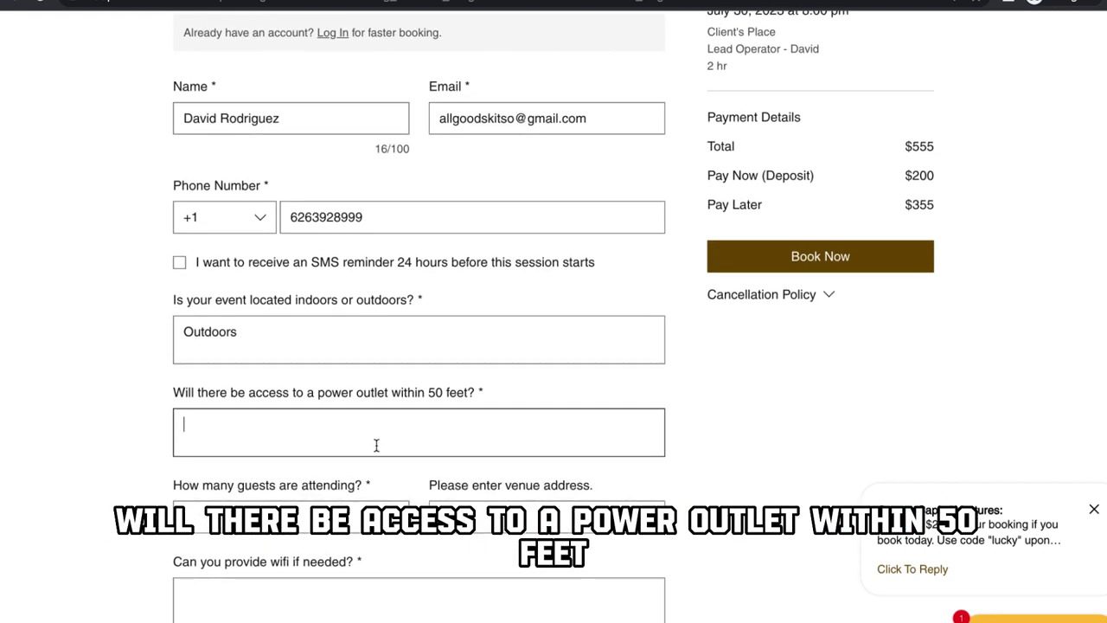
pyautogui.scroll(-1, 375, 444)
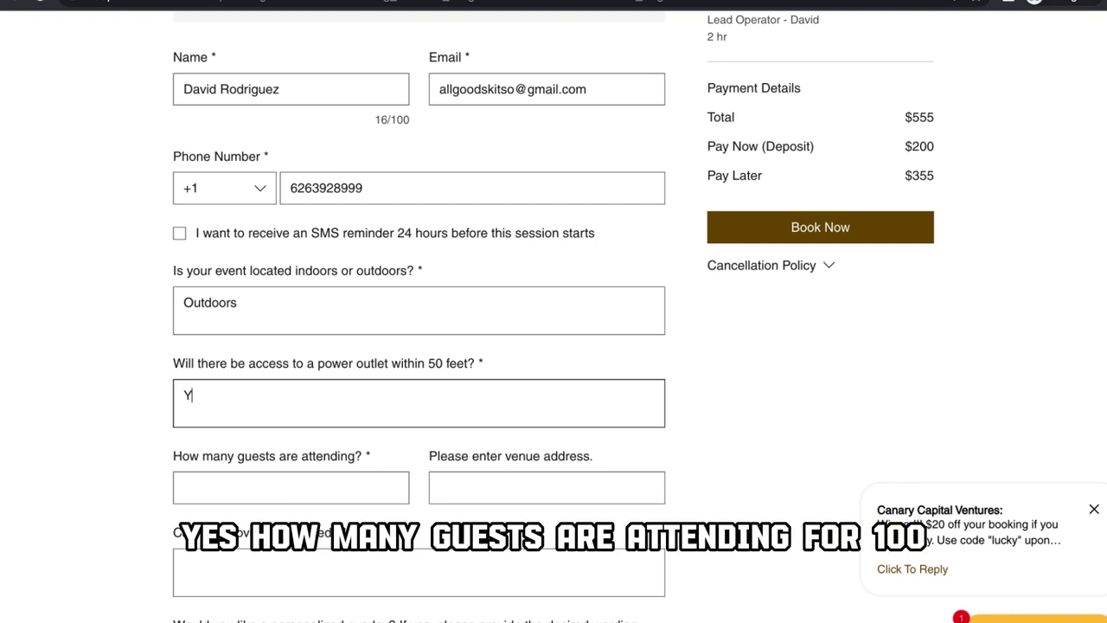
pyautogui.scroll(-2, 345, 453)
# Step: Enter 400 guests, the saved venue address and wifi Yes, and fix 'Birdthday' to 'Birthday'
pyautogui.click(323, 436)
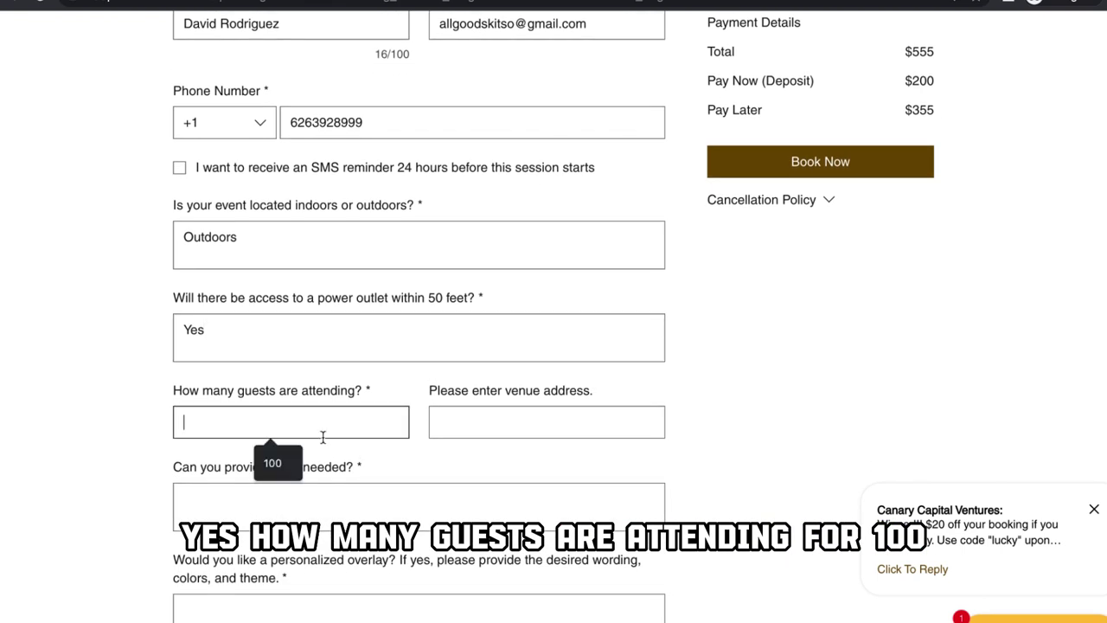
pyautogui.write('4')
pyautogui.press('BackSpace')
pyautogui.click(514, 421)
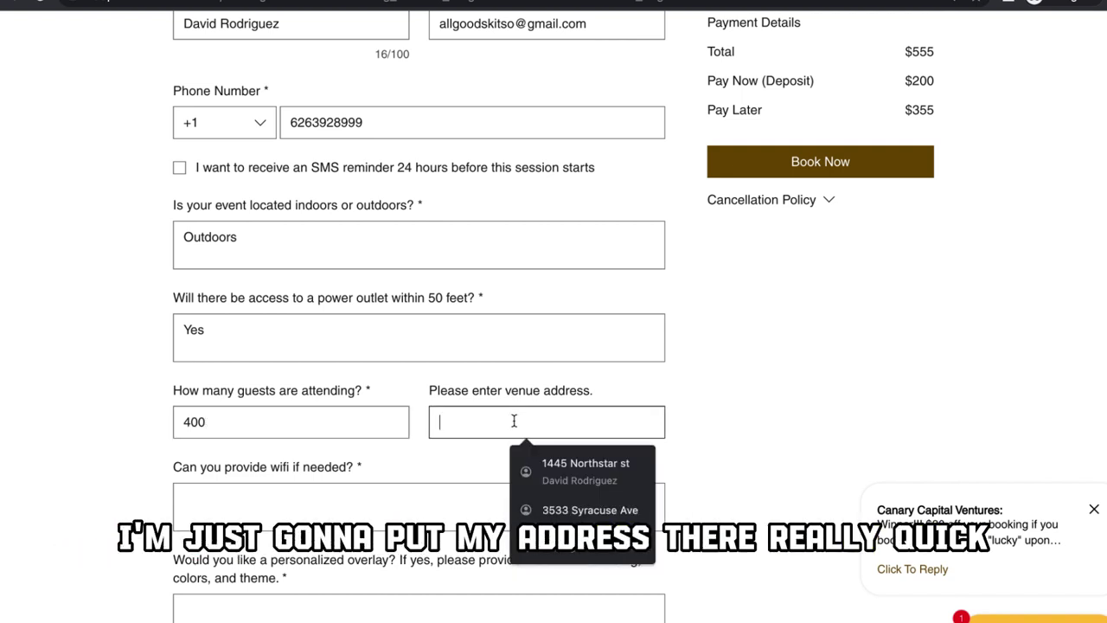
pyautogui.click(551, 459)
pyautogui.scroll(-1, 400, 502)
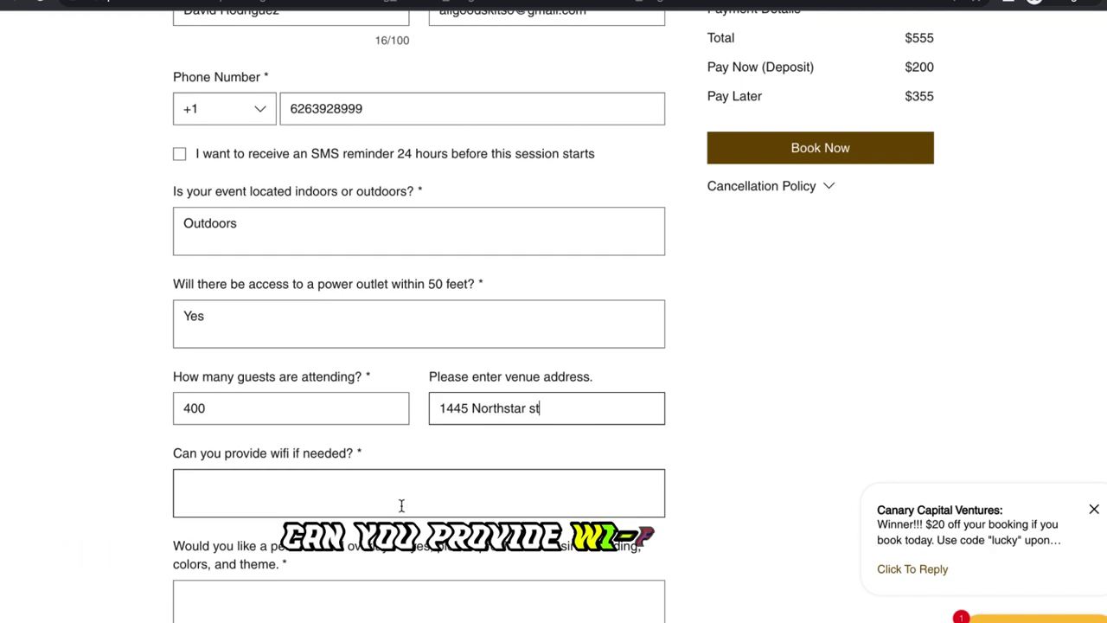
pyautogui.click(367, 456)
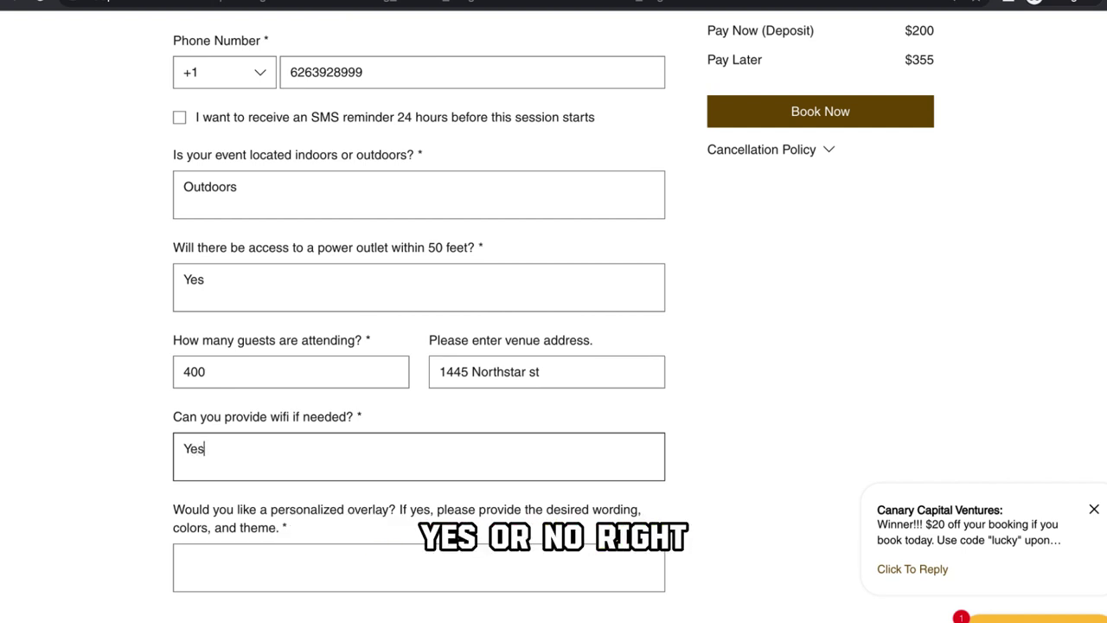
pyautogui.scroll(-2, 475, 314)
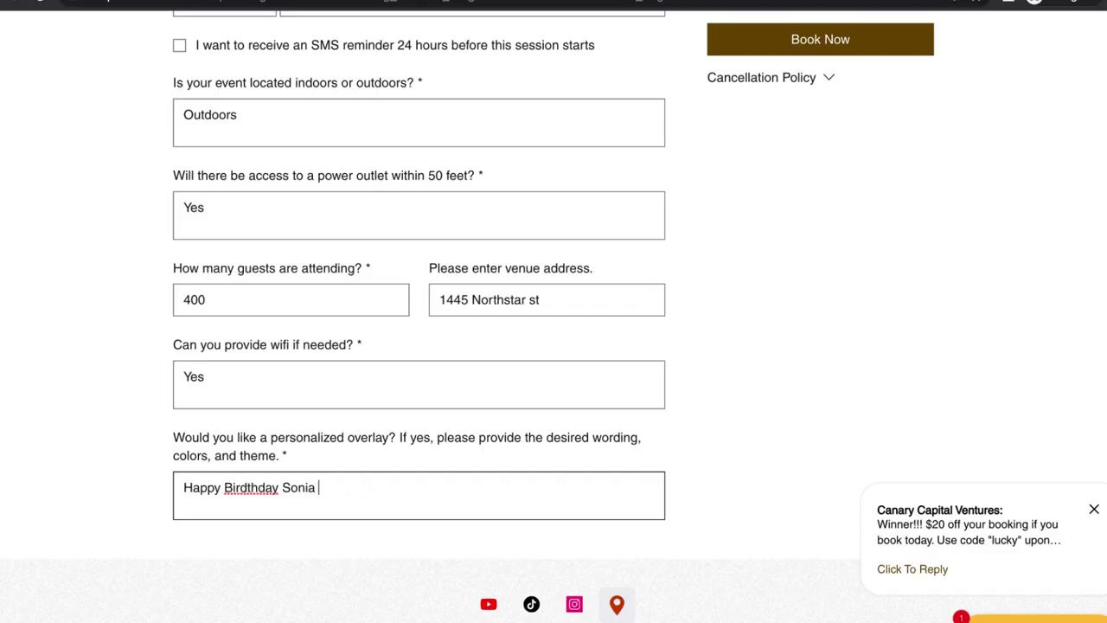
pyautogui.rightClick(241, 489)
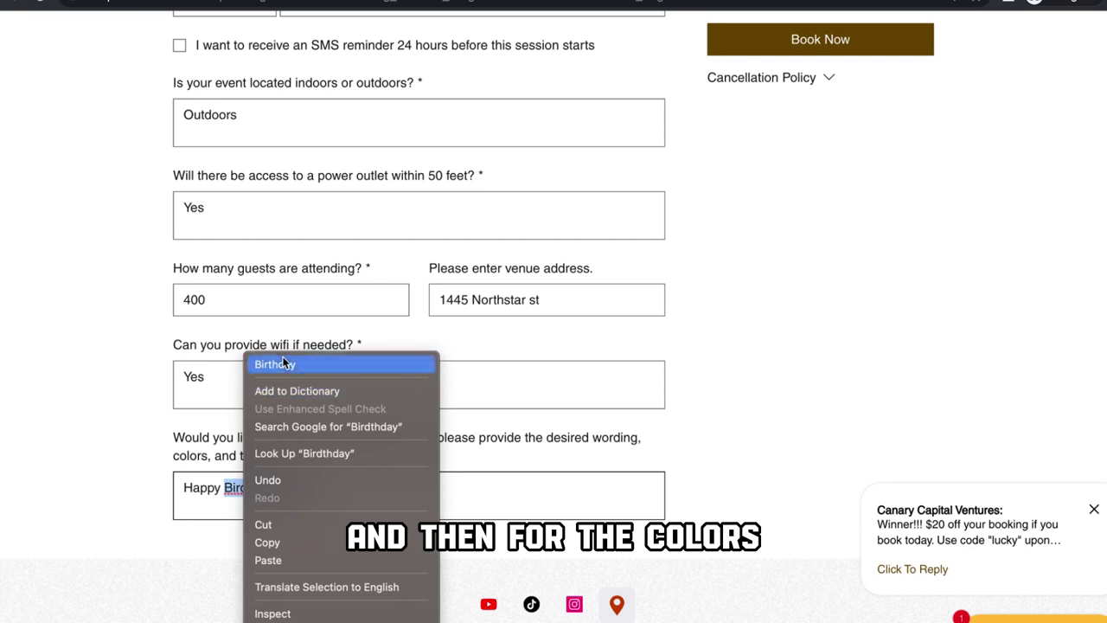
pyautogui.click(285, 360)
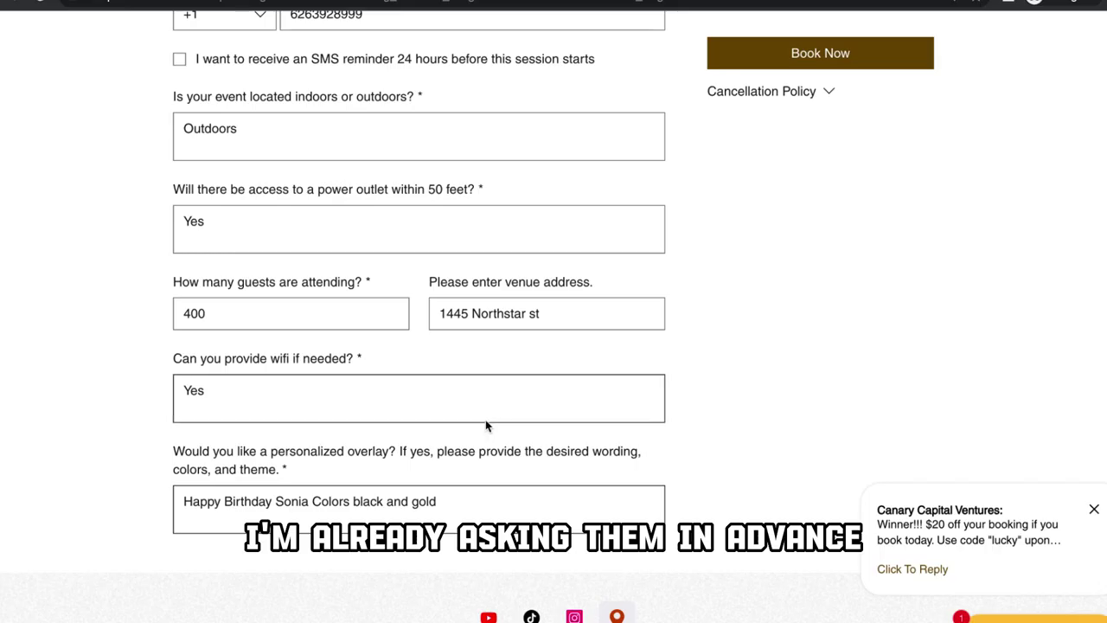
pyautogui.scroll(1, 484, 424)
pyautogui.scroll(1, 486, 424)
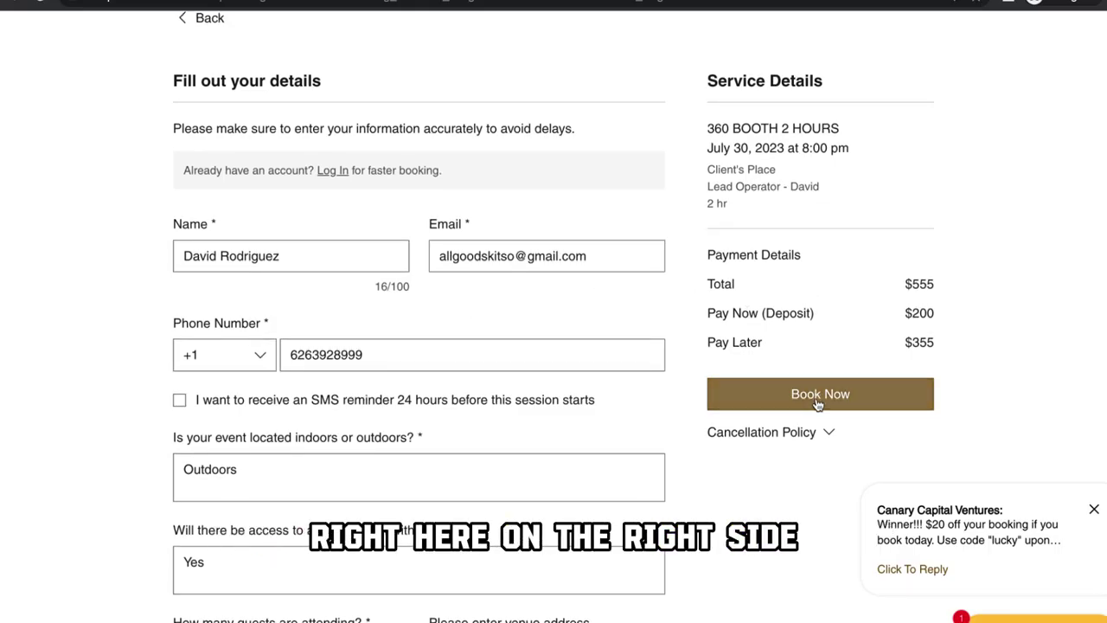
# Step: Submit the booking details and apply promo code 'lucky', cutting the total to $535.00
pyautogui.click(817, 398)
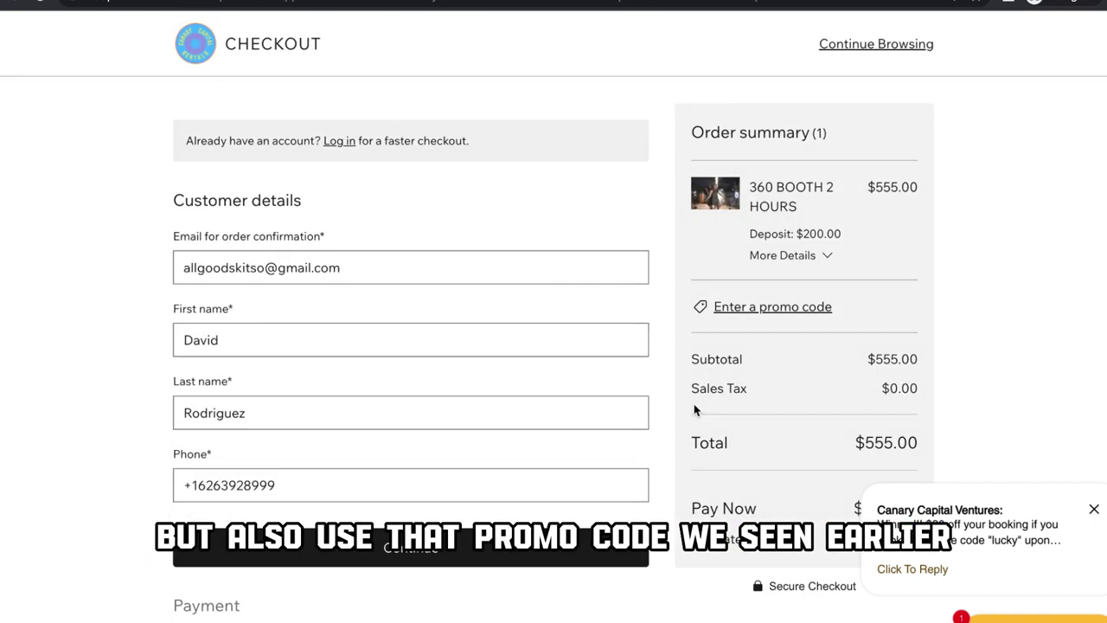
pyautogui.scroll(-1, 787, 400)
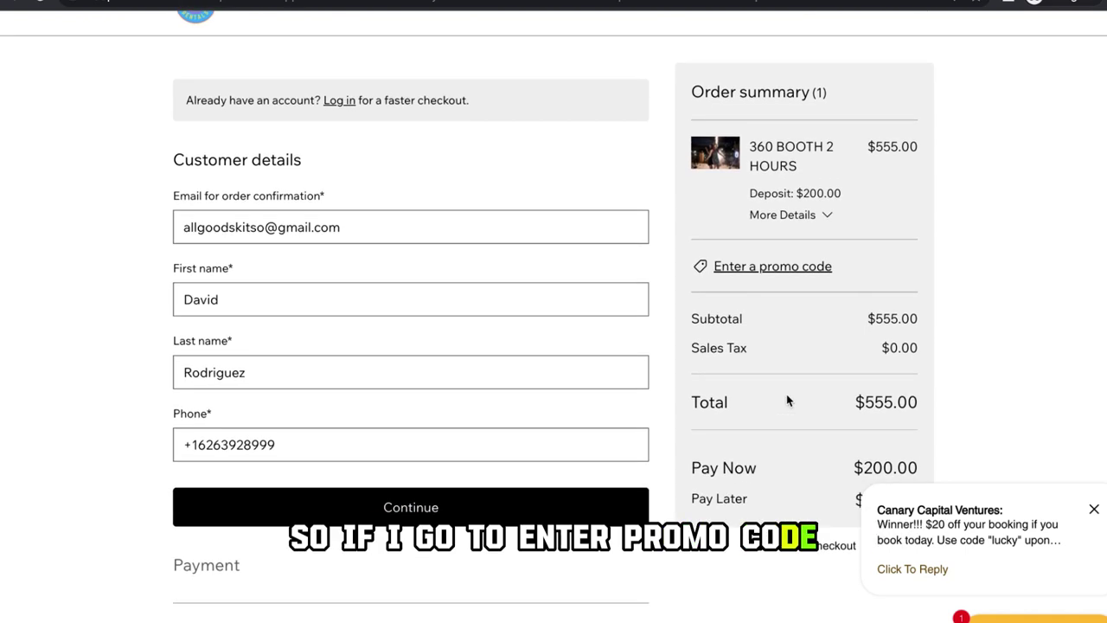
pyautogui.click(754, 269)
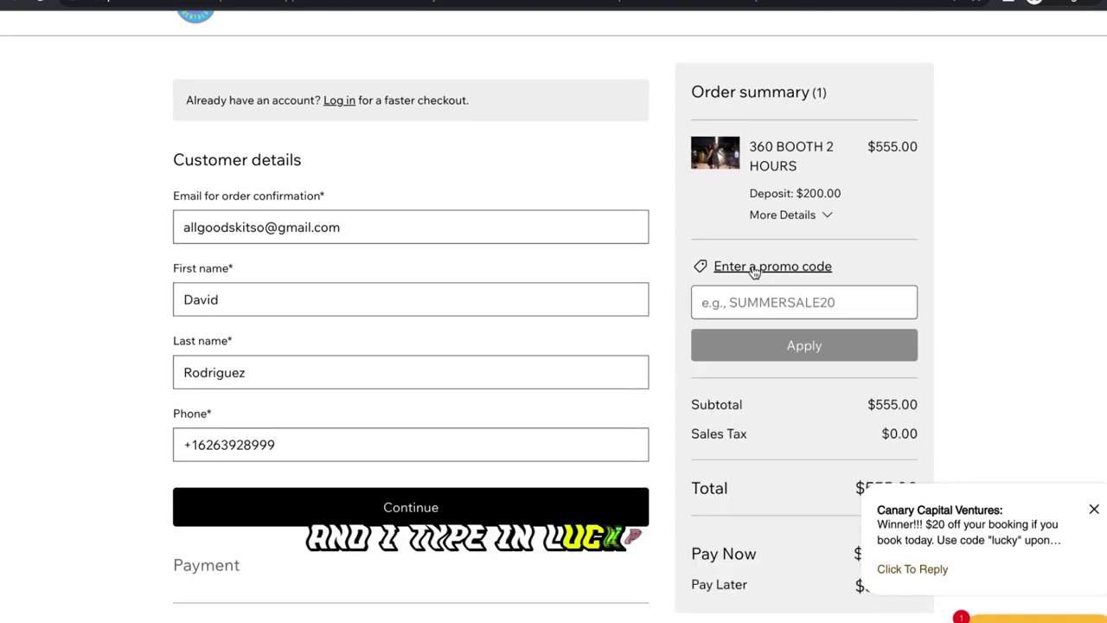
pyautogui.write('liuk')
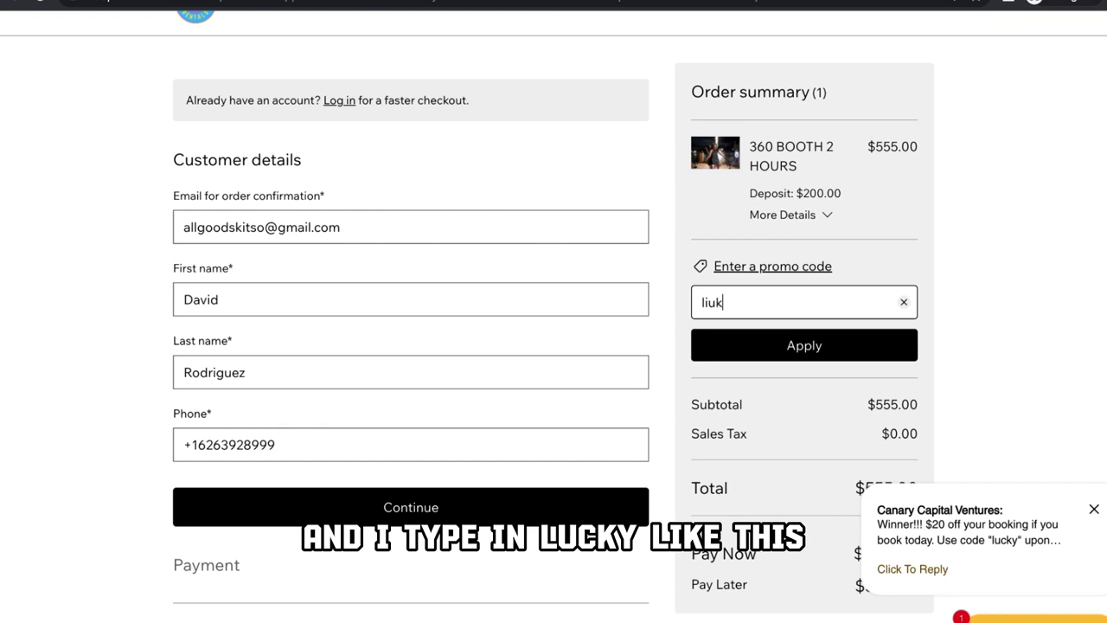
pyautogui.press('BackSpace')
pyautogui.press('BackSpace')
pyautogui.press('BackSpace')
pyautogui.write('u')
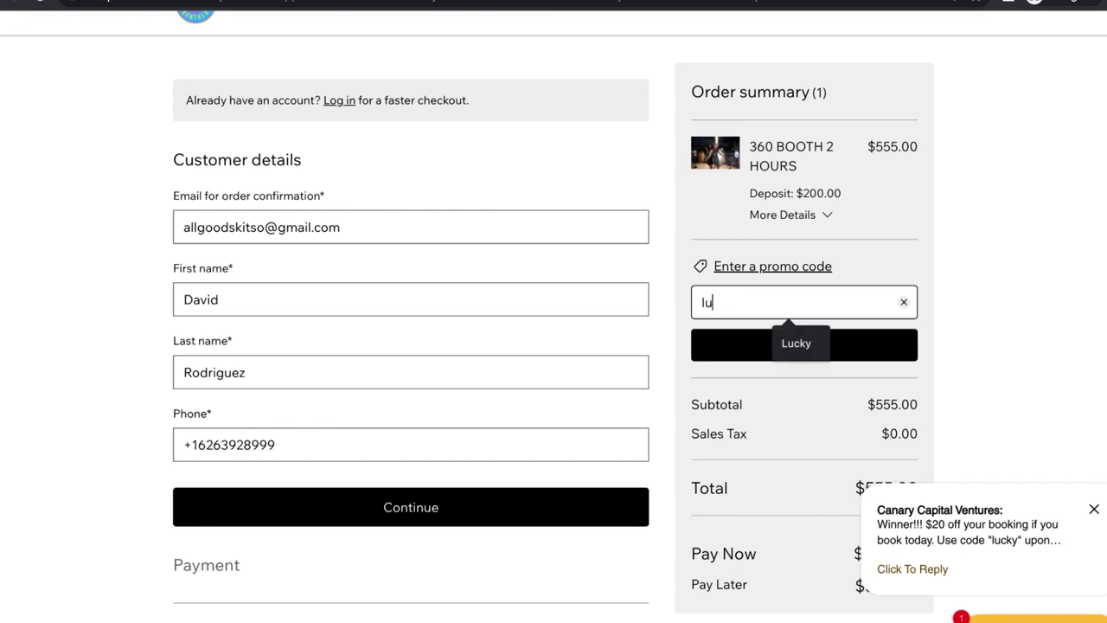
pyautogui.write('cky')
pyautogui.click(759, 353)
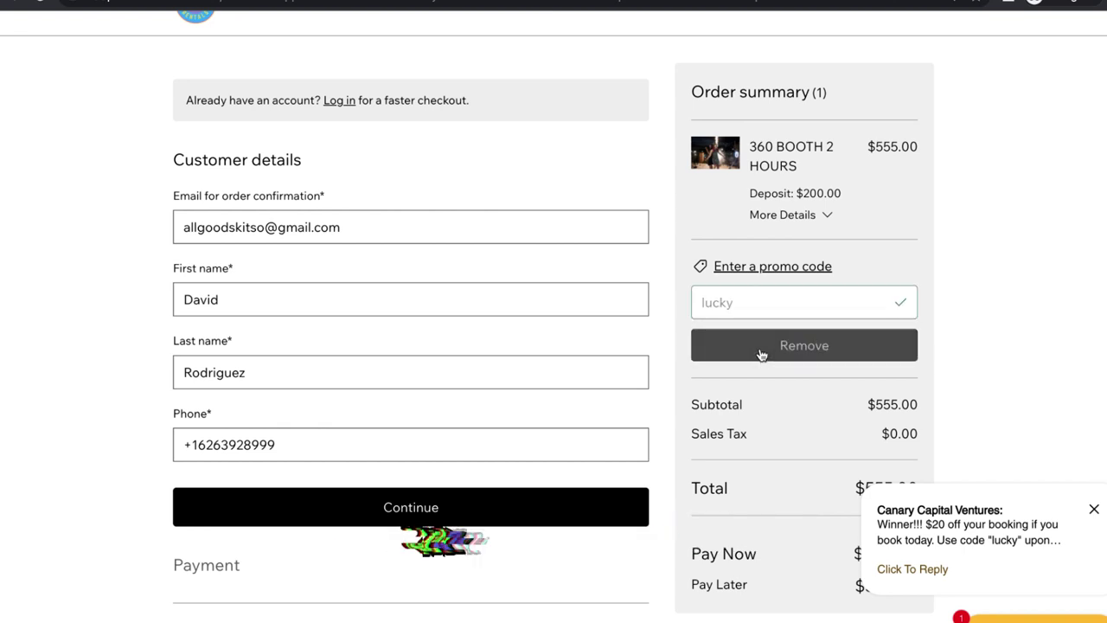
# Step: Close the Canary Capital Ventures promo code notification
pyautogui.scroll(-1, 930, 346)
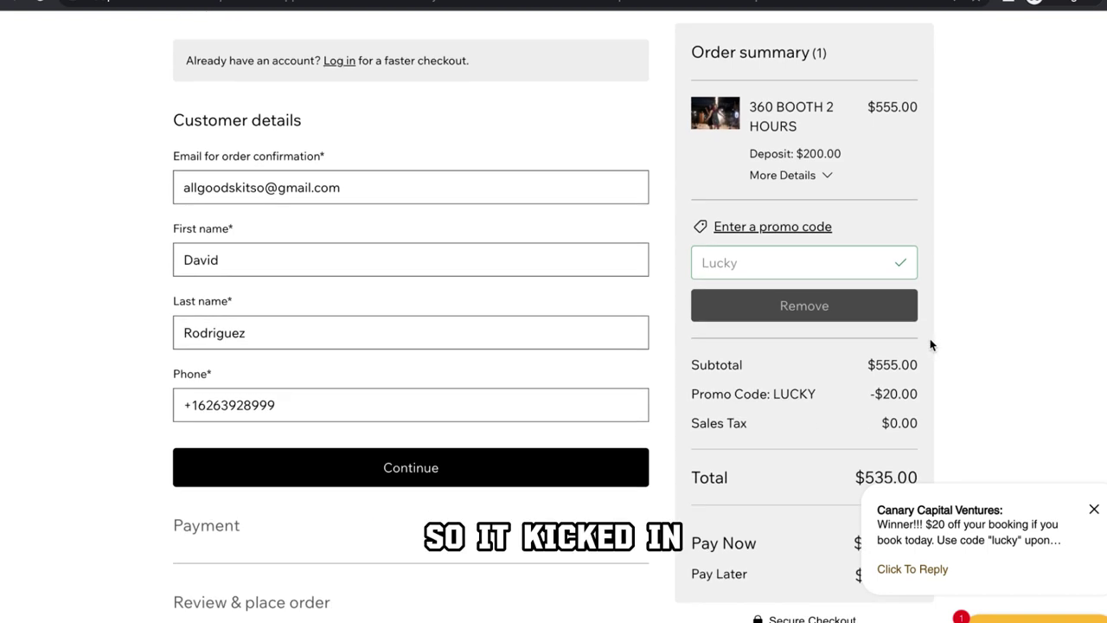
pyautogui.click(1094, 510)
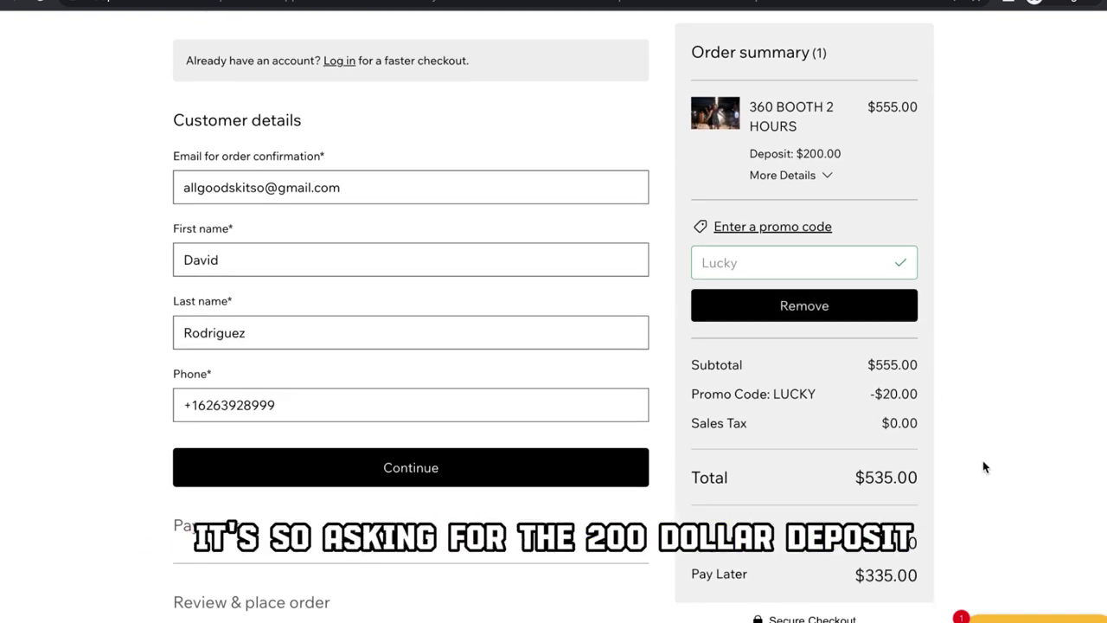
pyautogui.scroll(-1, 982, 467)
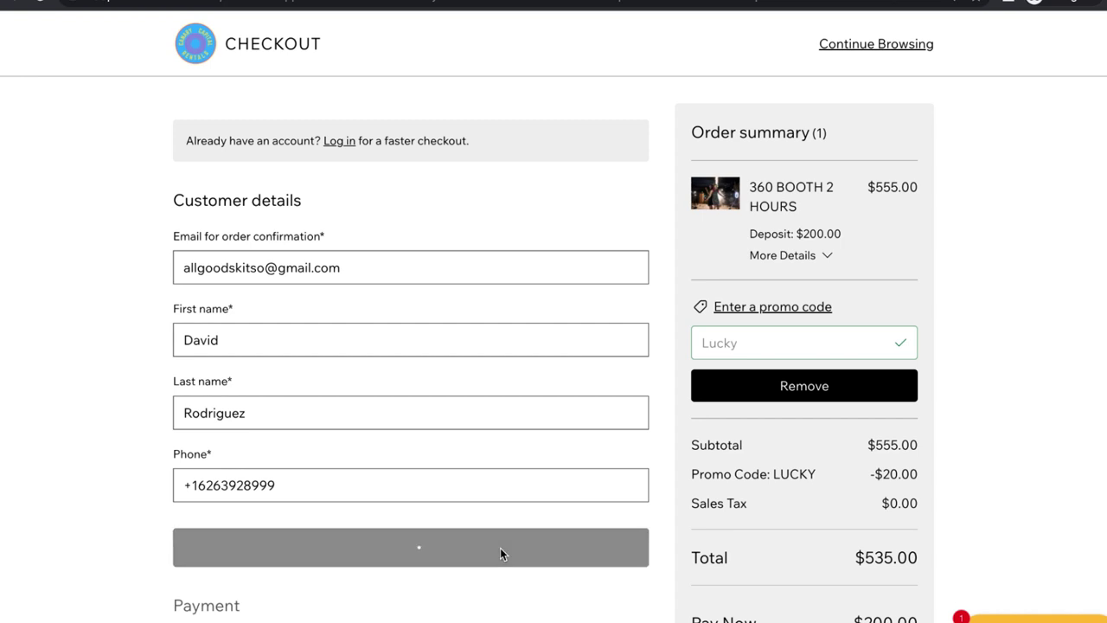
# Step: Scroll down to the Credit/Debit Cards payment section and select the Card number field
pyautogui.scroll(-2, 493, 519)
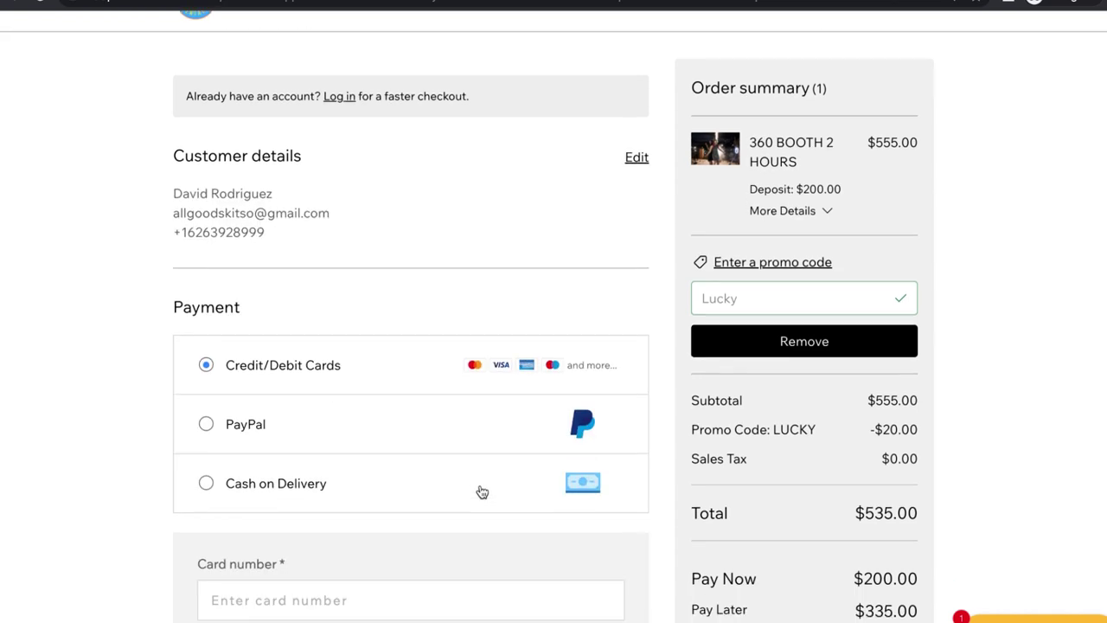
pyautogui.scroll(-2, 482, 492)
pyautogui.click(467, 463)
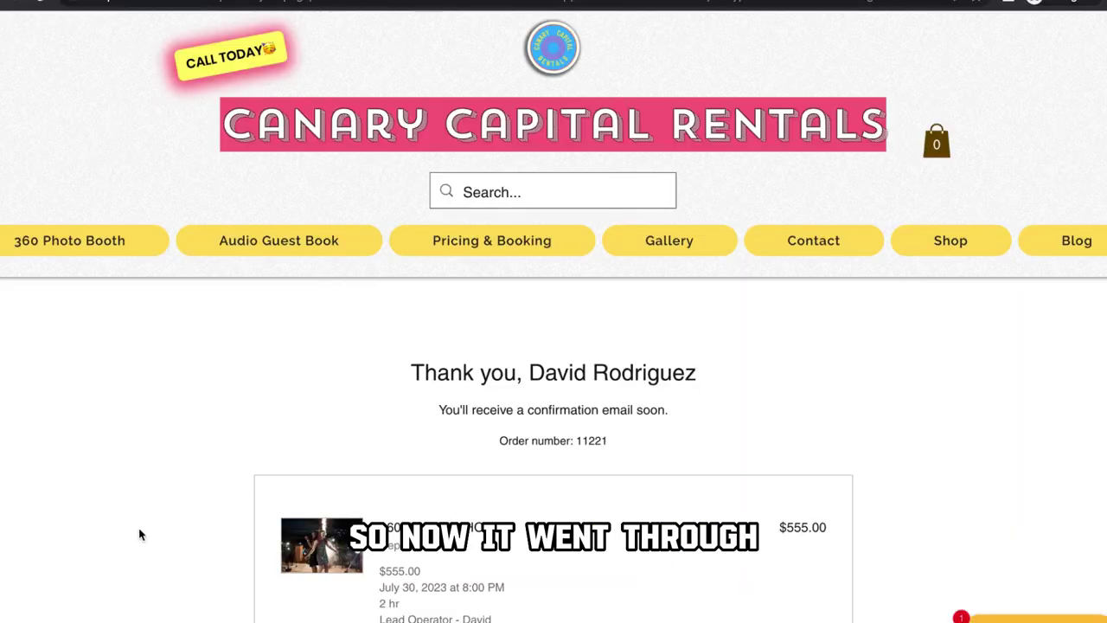
# Step: Review the 360 BOOTH 2 HOURS confirmation with its $535.00 total, then add it to Google Calendar
pyautogui.scroll(-3, 138, 531)
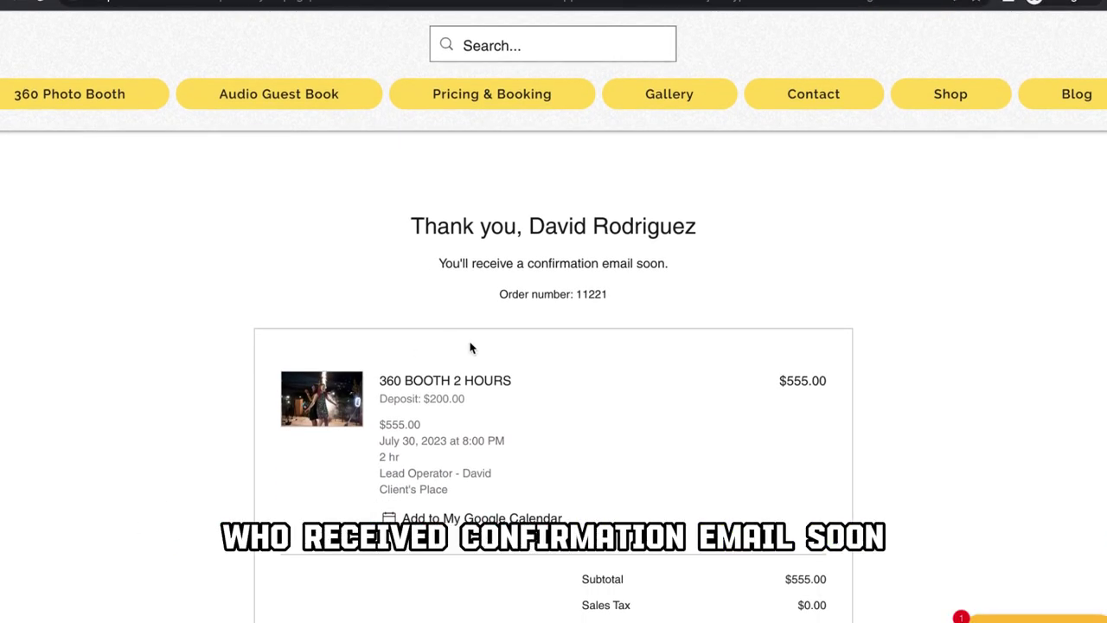
pyautogui.scroll(-2, 699, 299)
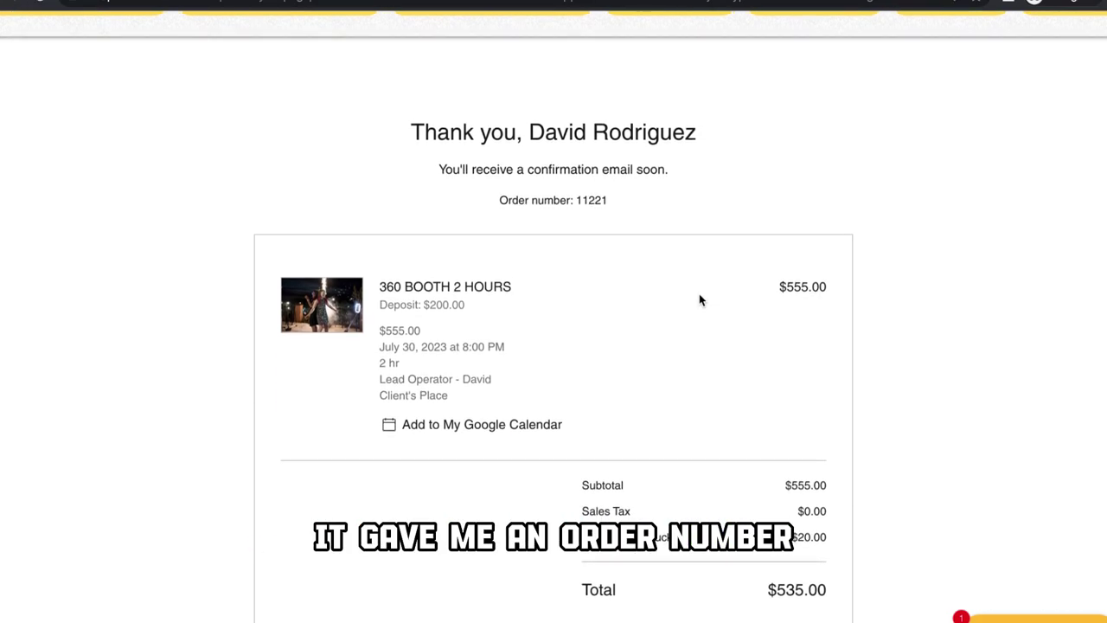
pyautogui.scroll(-2, 682, 300)
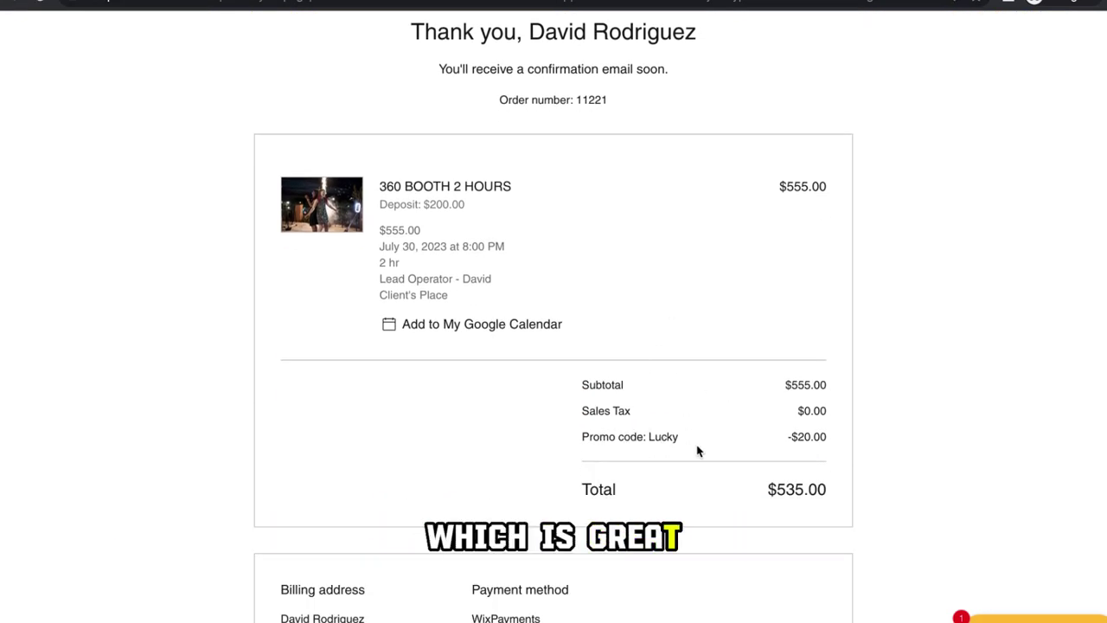
pyautogui.scroll(-5, 634, 429)
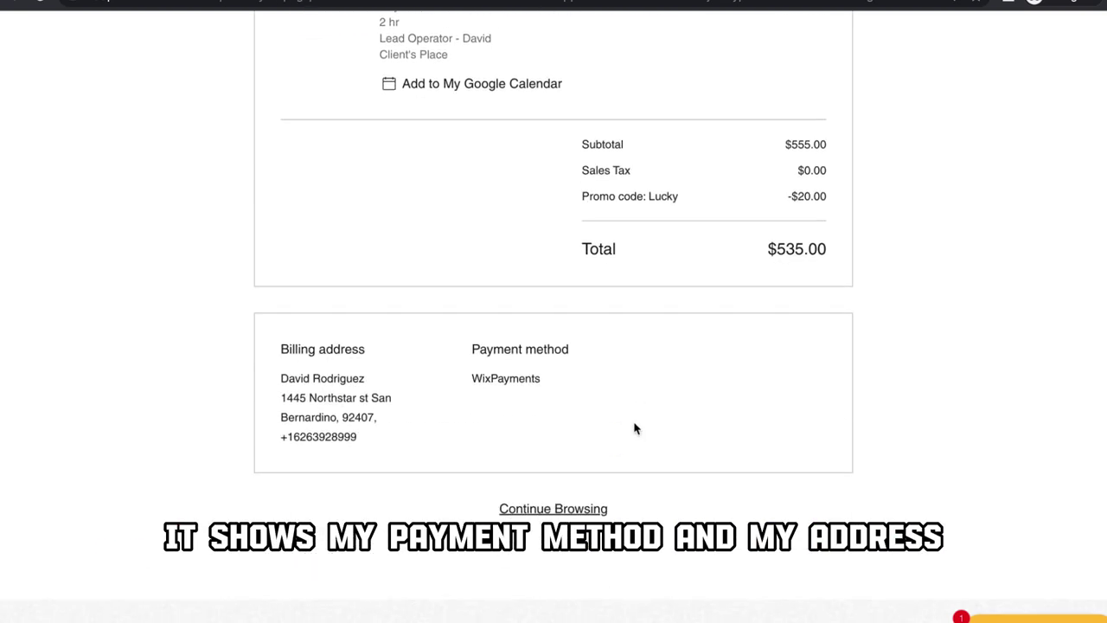
pyautogui.scroll(-1, 606, 452)
pyautogui.scroll(6, 603, 467)
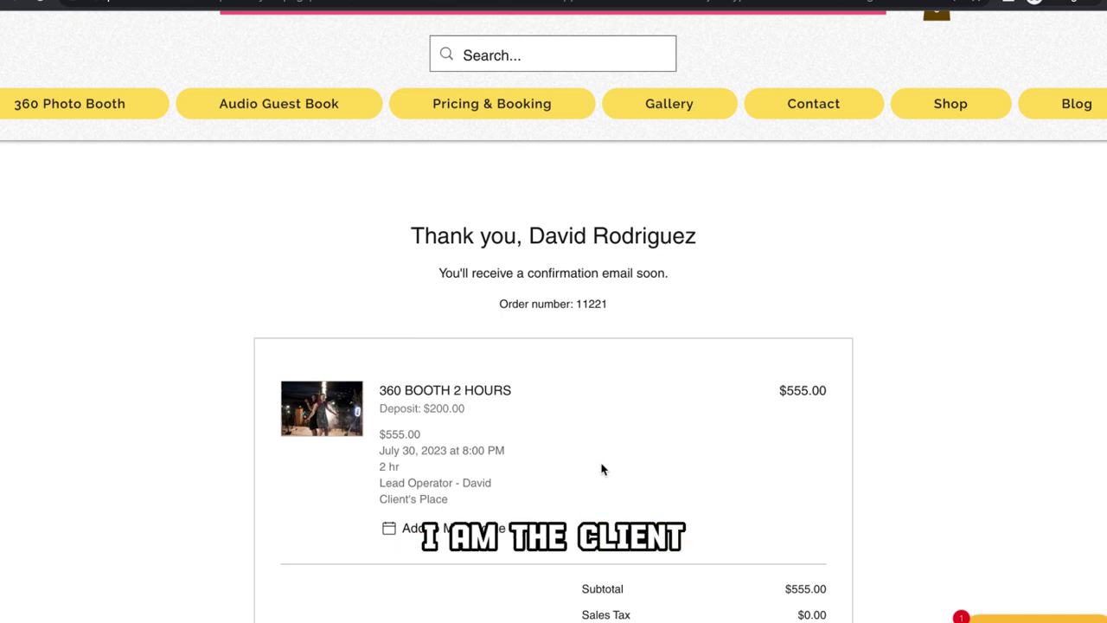
pyautogui.scroll(-8, 603, 470)
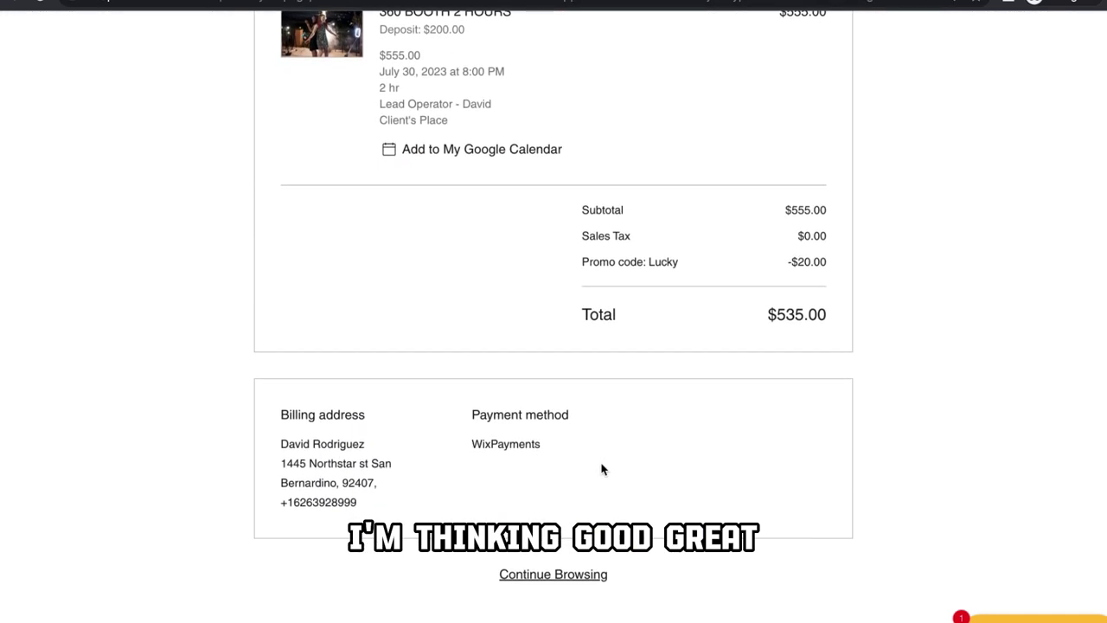
pyautogui.scroll(1, 603, 469)
pyautogui.scroll(1, 603, 469)
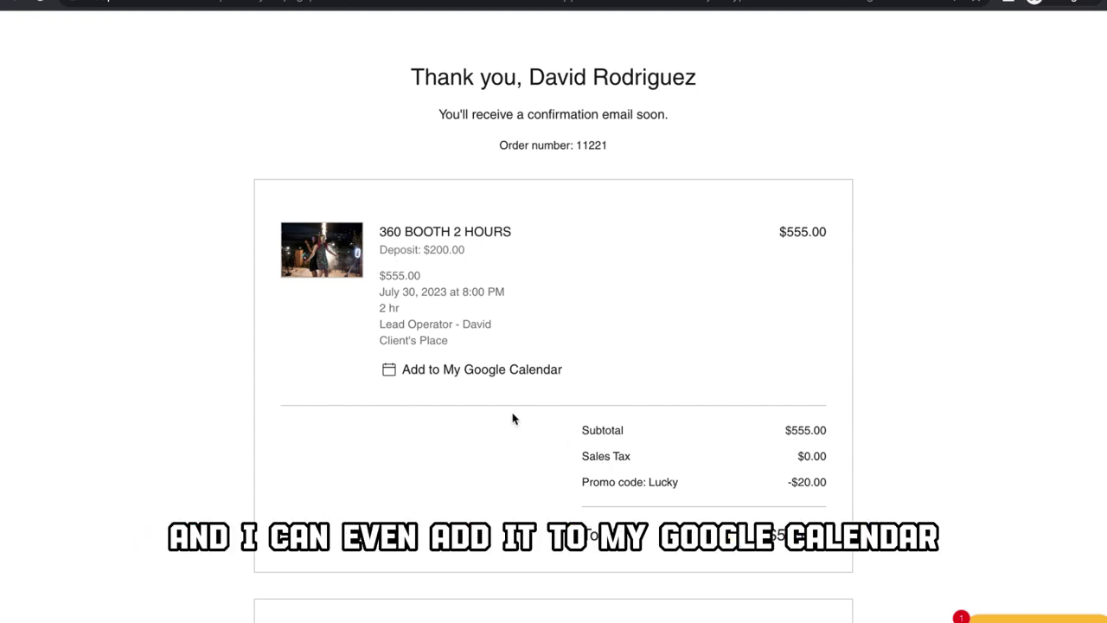
pyautogui.click(459, 370)
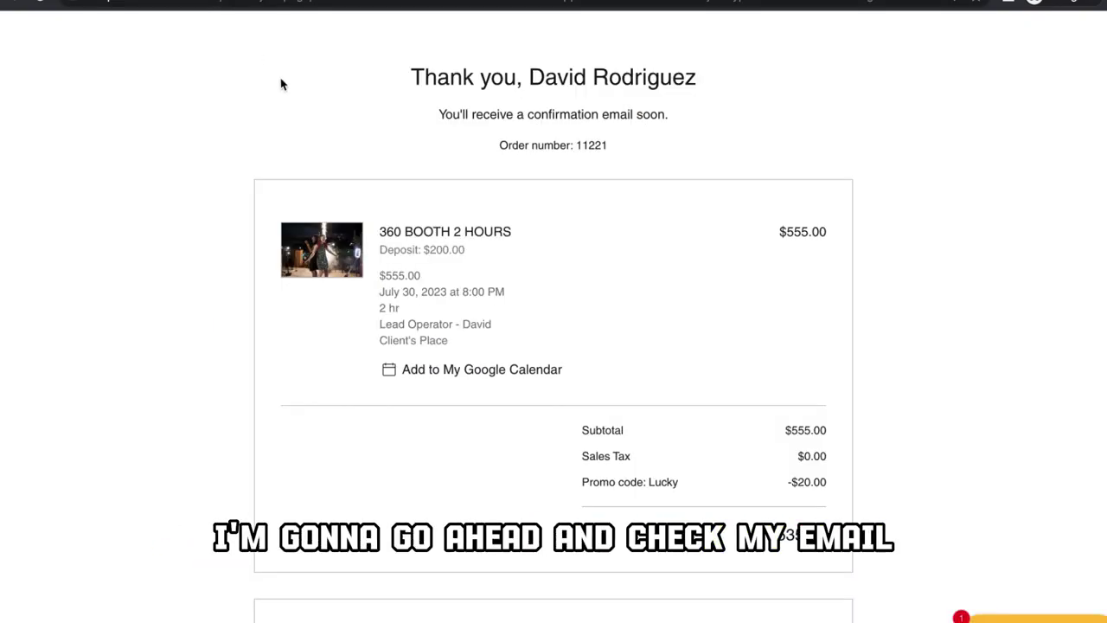
# Step: Scroll down the Google Workspace Calendar page opened from the confirmation link
pyautogui.scroll(-5, 477, 245)
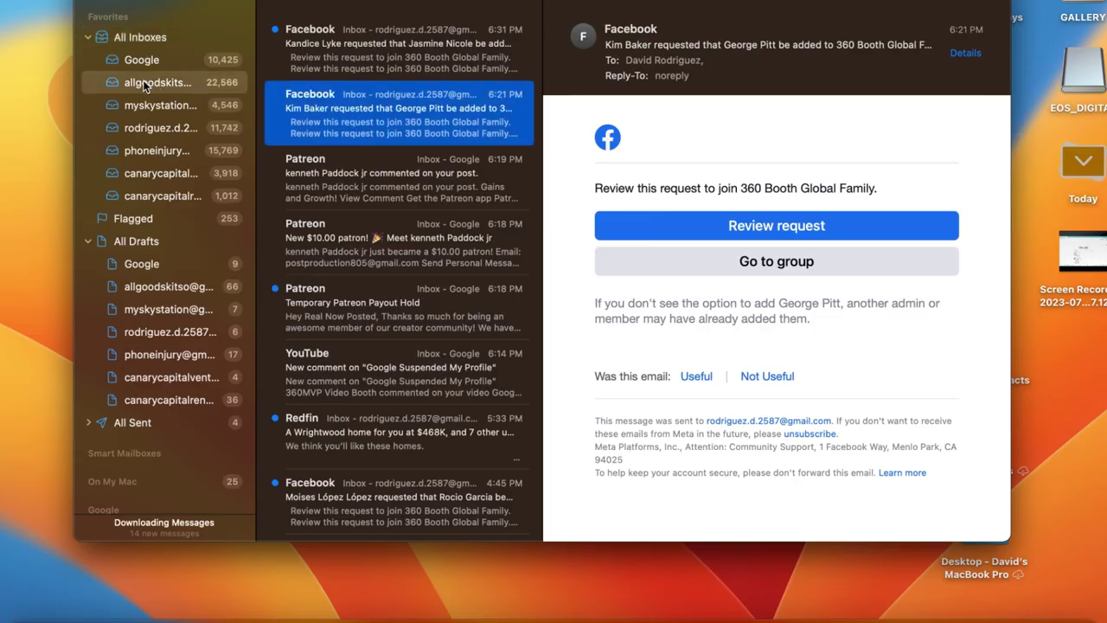
# Step: Open the Canary Capital Ventures 'Thanks for booking!' email in a full-screen Mail window
pyautogui.click(143, 80)
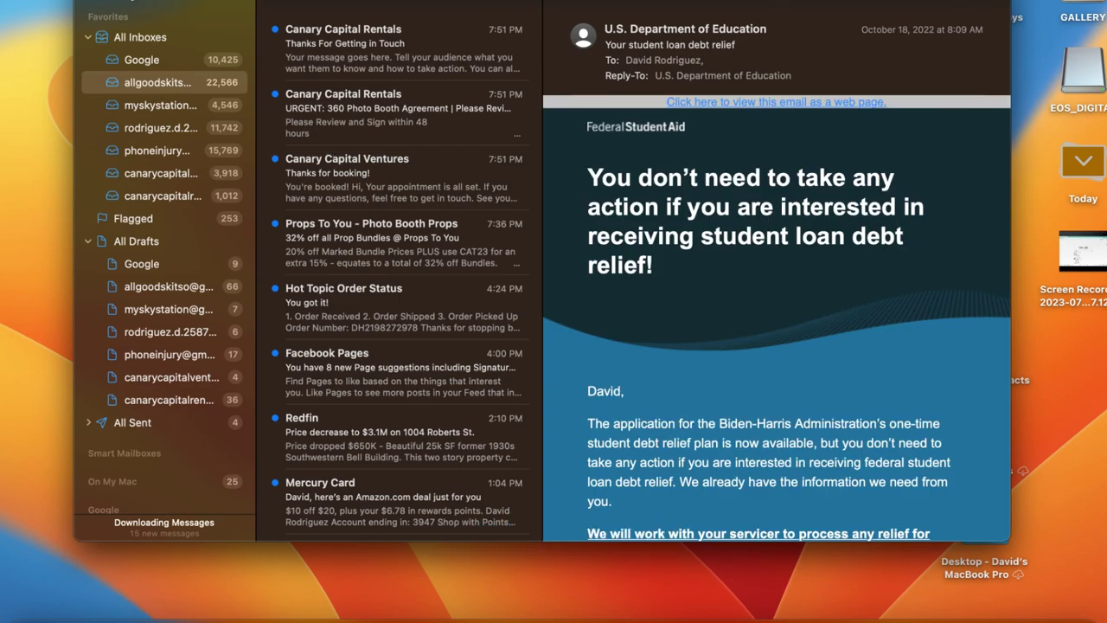
pyautogui.press('ctrl+super+f')
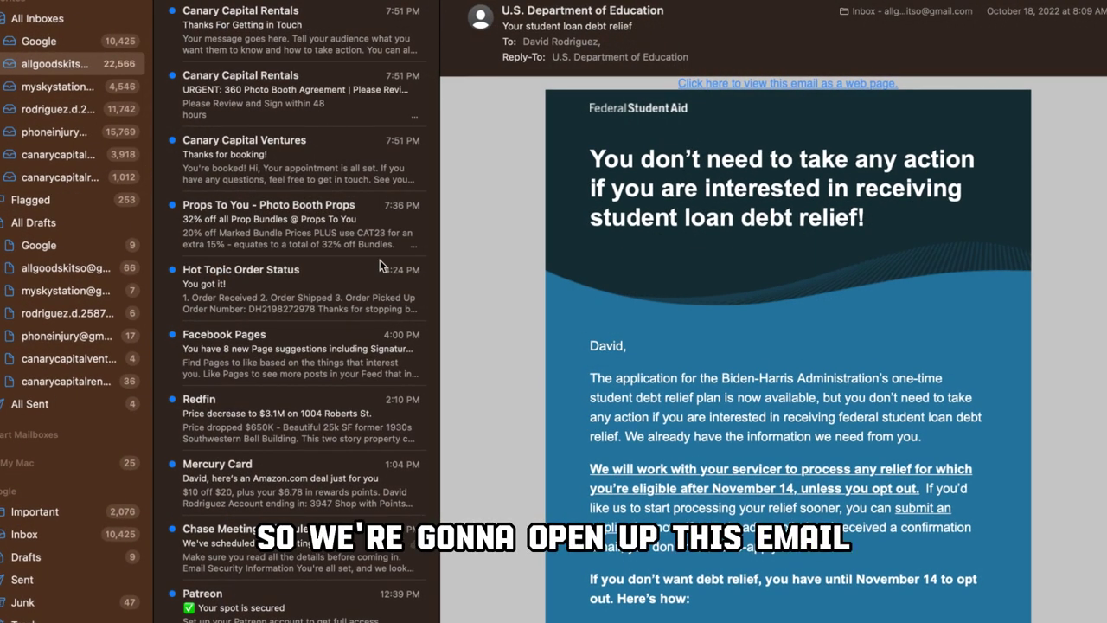
pyautogui.click(308, 163)
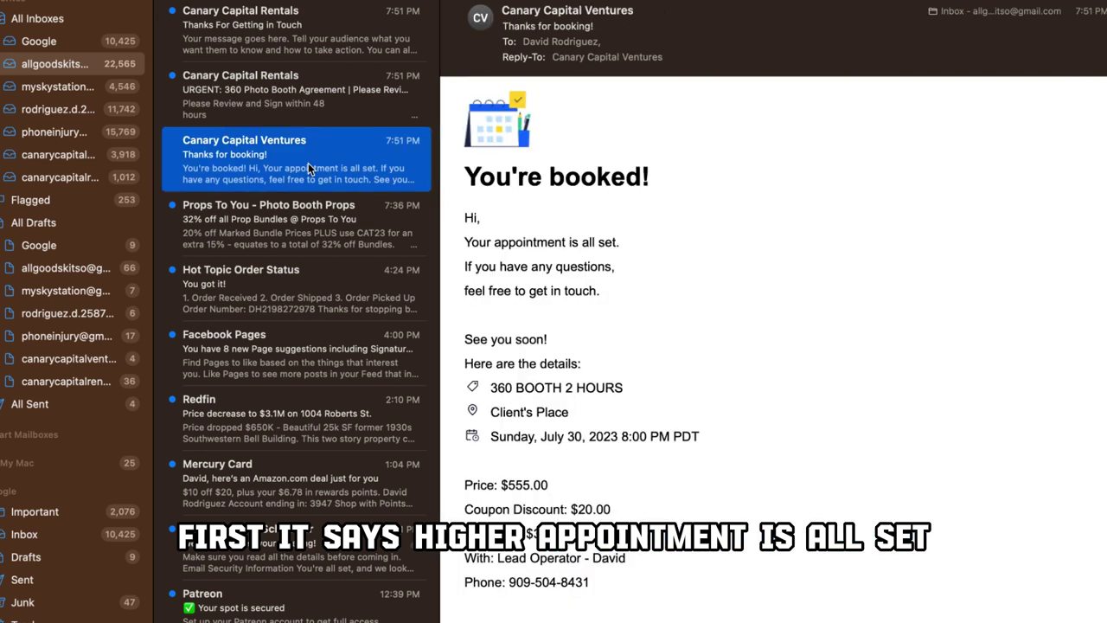
# Step: Review the booking details for 360 BOOTH 2 HOURS on July 30, including price and client info
pyautogui.scroll(-1, 694, 274)
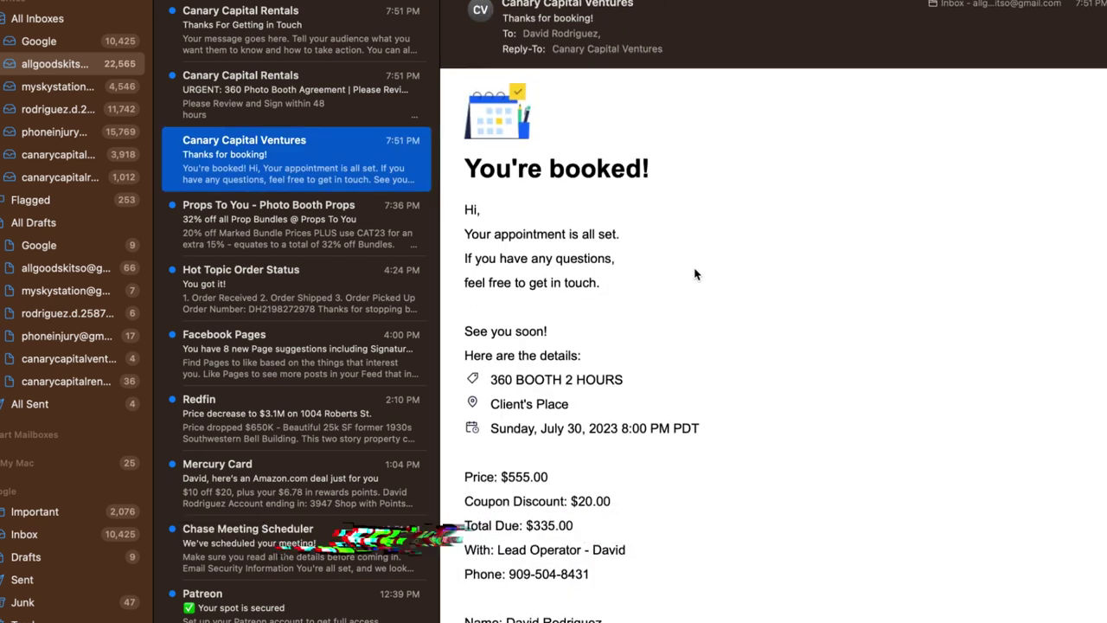
pyautogui.scroll(-5, 694, 274)
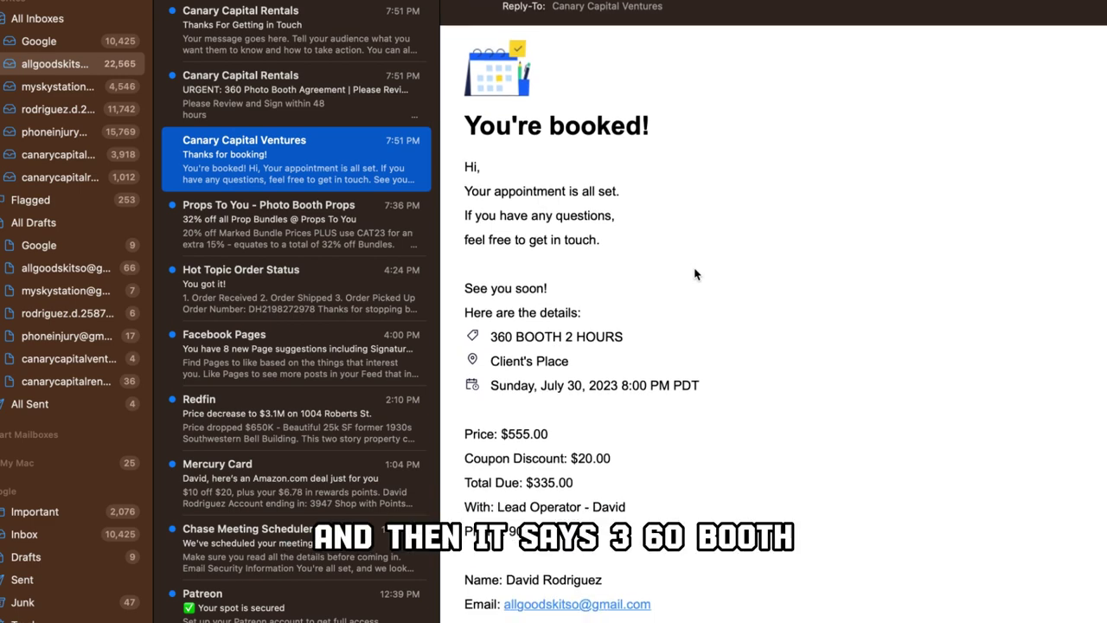
pyautogui.scroll(-1, 694, 274)
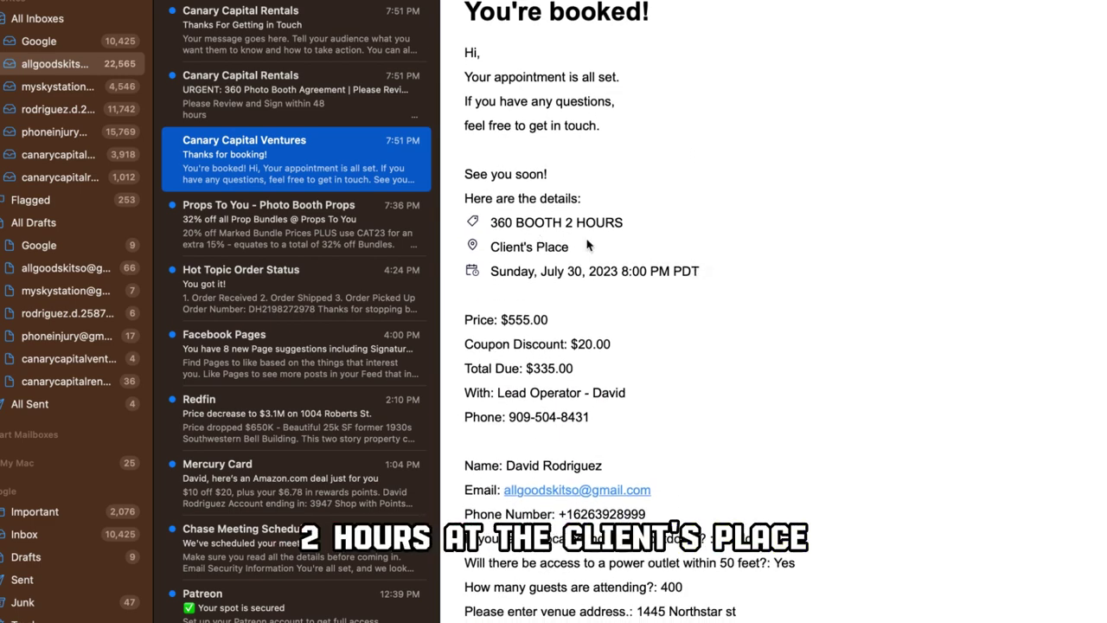
pyautogui.scroll(-2, 605, 234)
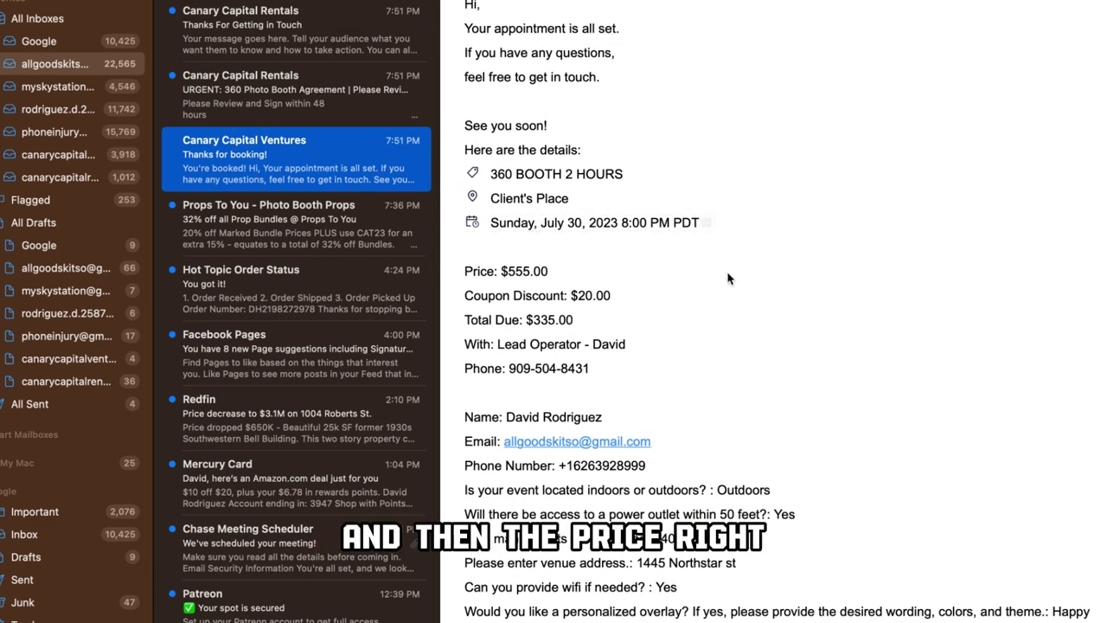
pyautogui.scroll(-2, 729, 279)
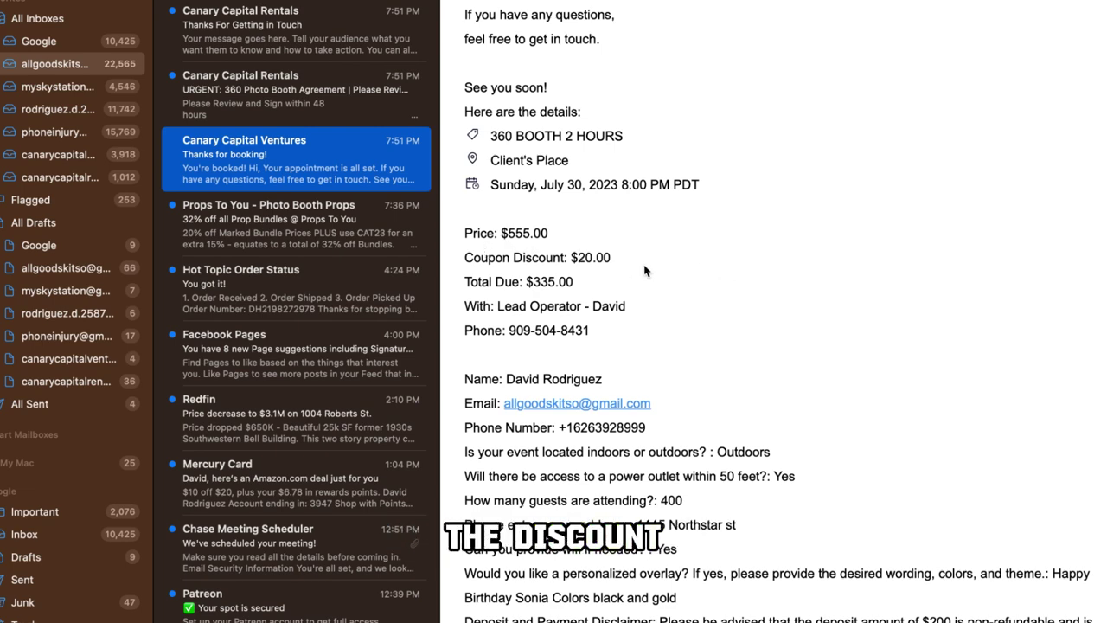
pyautogui.scroll(-2, 605, 251)
pyautogui.scroll(-2, 623, 273)
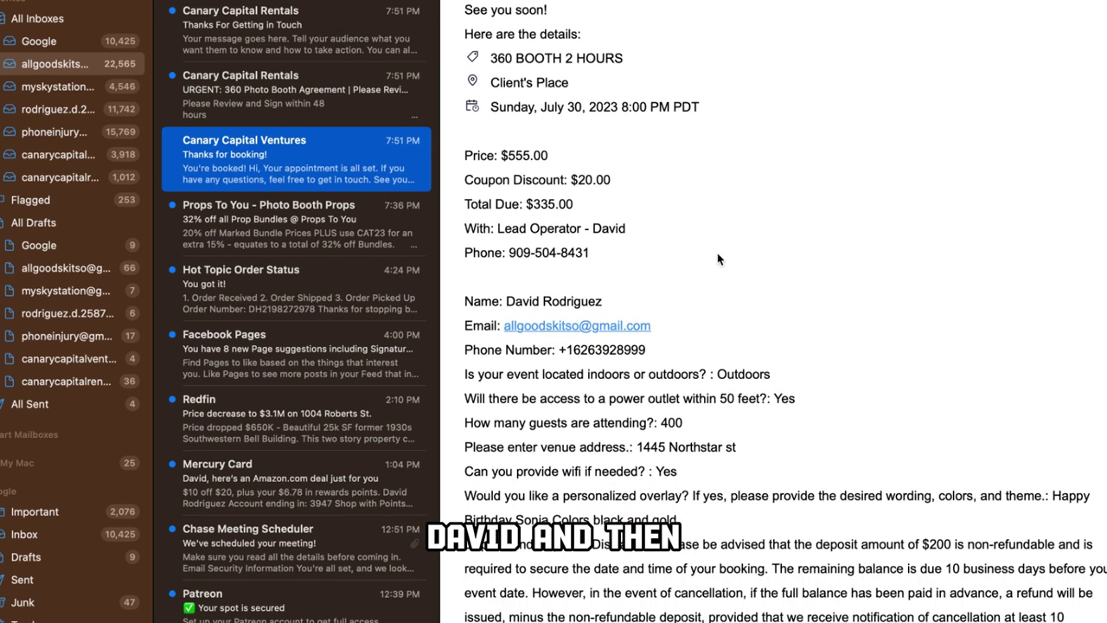
pyautogui.scroll(-2, 718, 259)
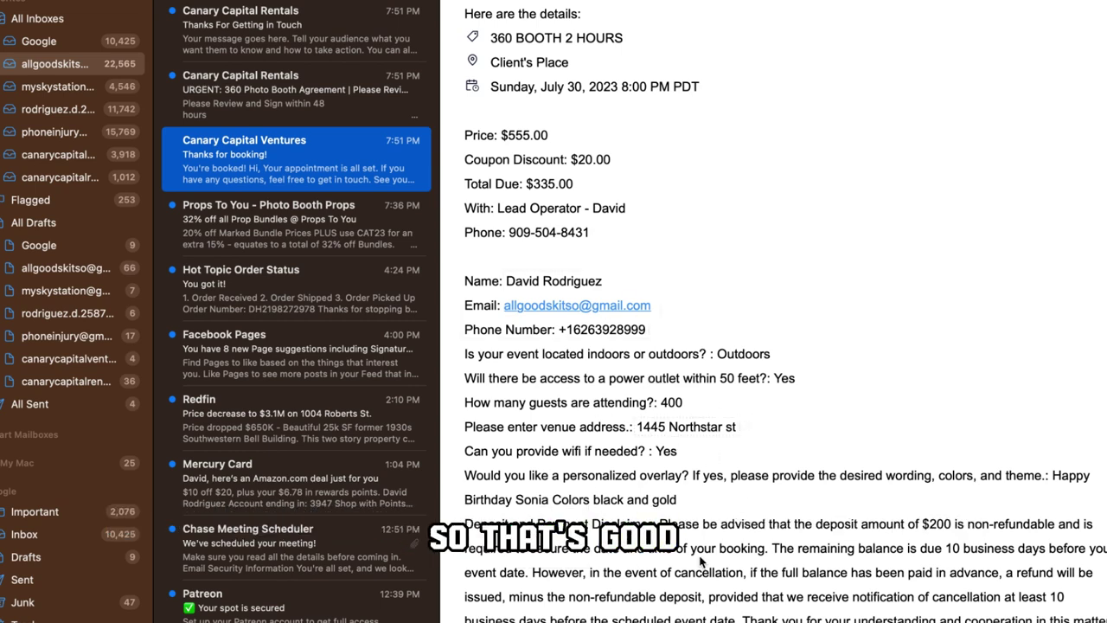
pyautogui.scroll(6, 723, 517)
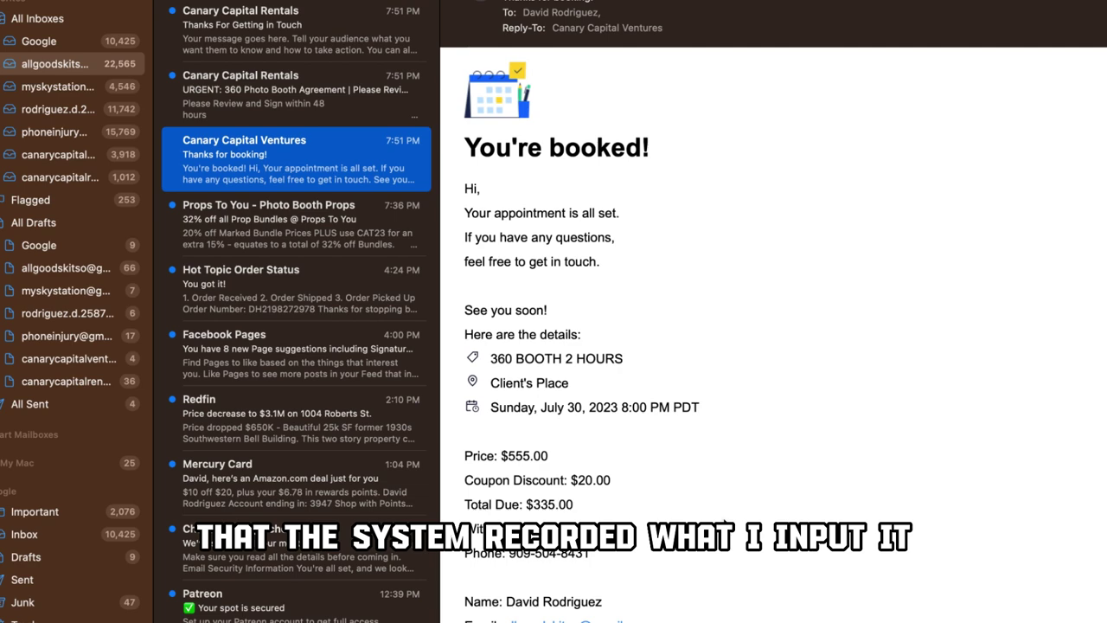
pyautogui.scroll(-4, 724, 522)
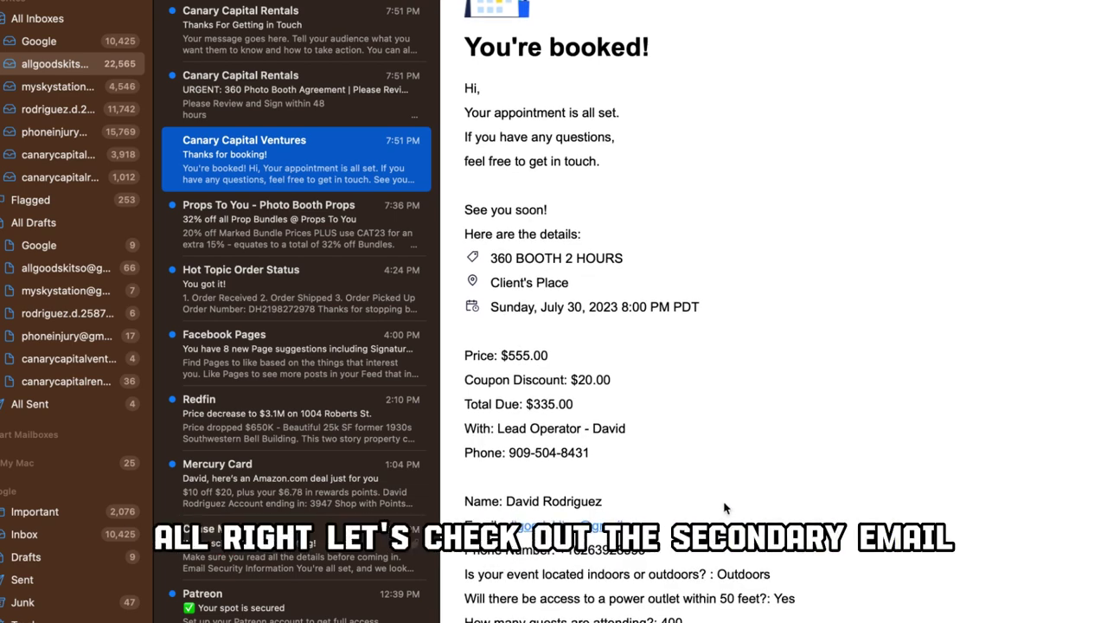
# Step: Read the 'URGENT: 360 Photo Booth Agreement' contract, including the $555.00 payment for the 2-hour booth
pyautogui.click(294, 98)
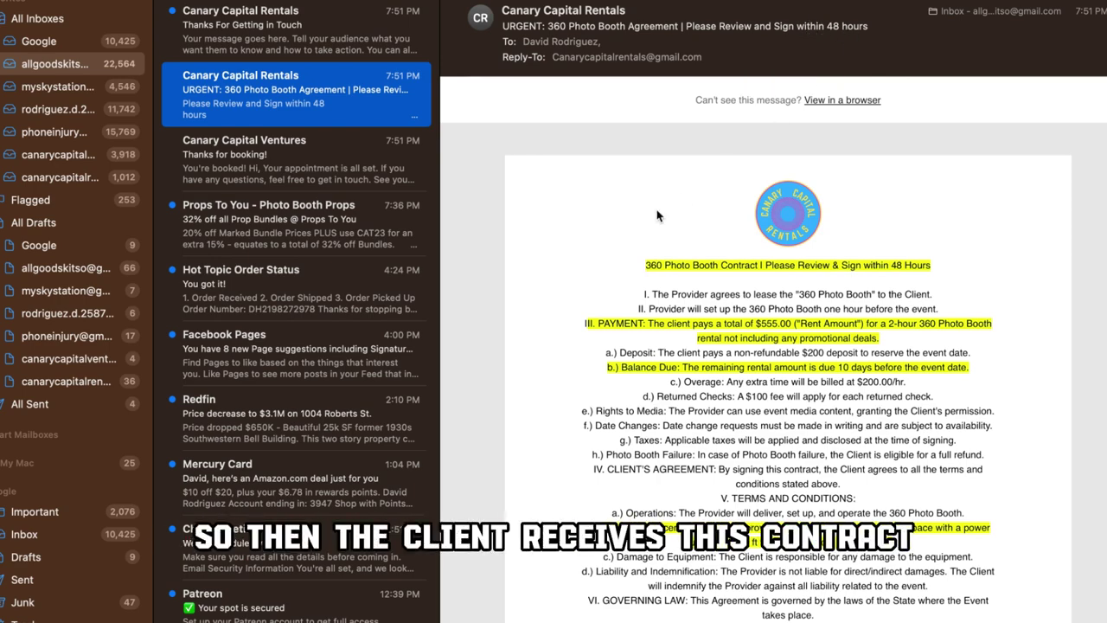
pyautogui.scroll(-3, 657, 215)
pyautogui.scroll(1, 658, 216)
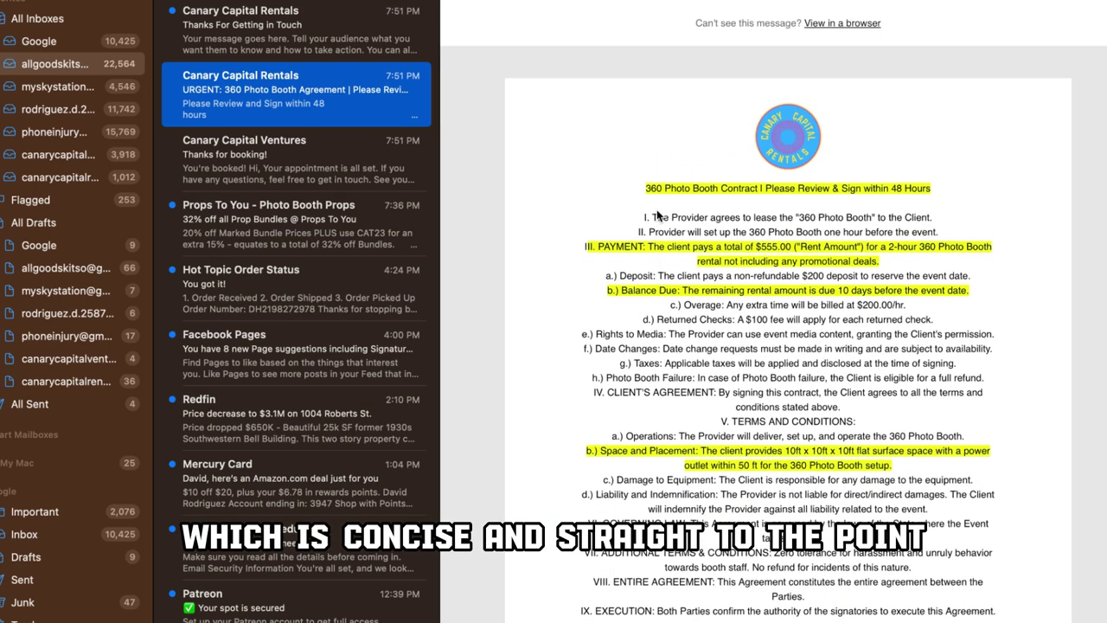
pyautogui.scroll(-1, 657, 214)
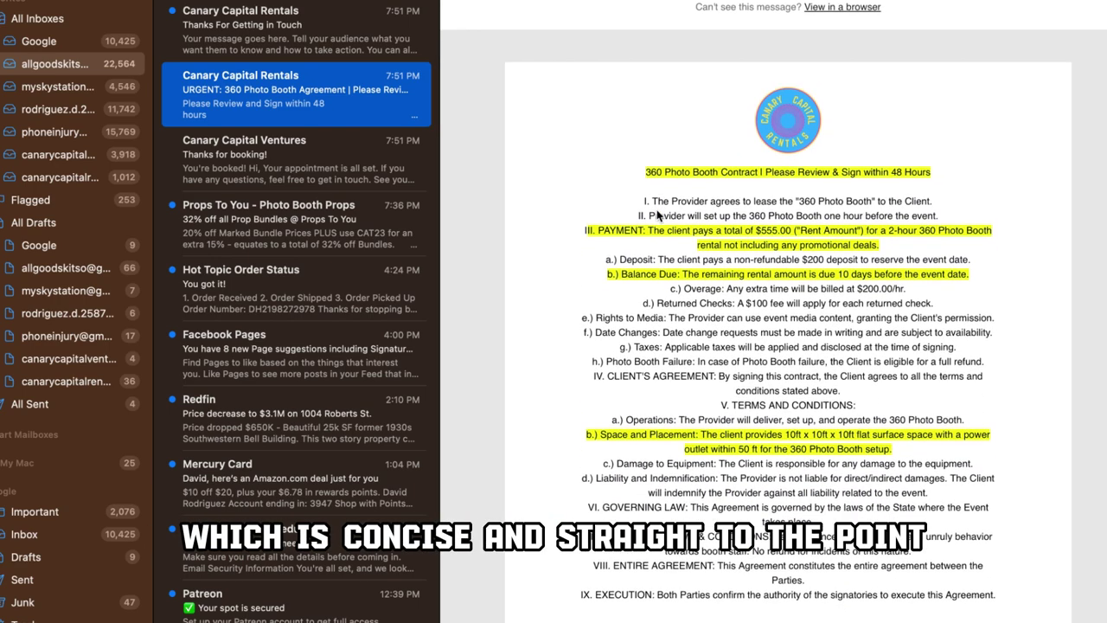
pyautogui.scroll(2, 657, 214)
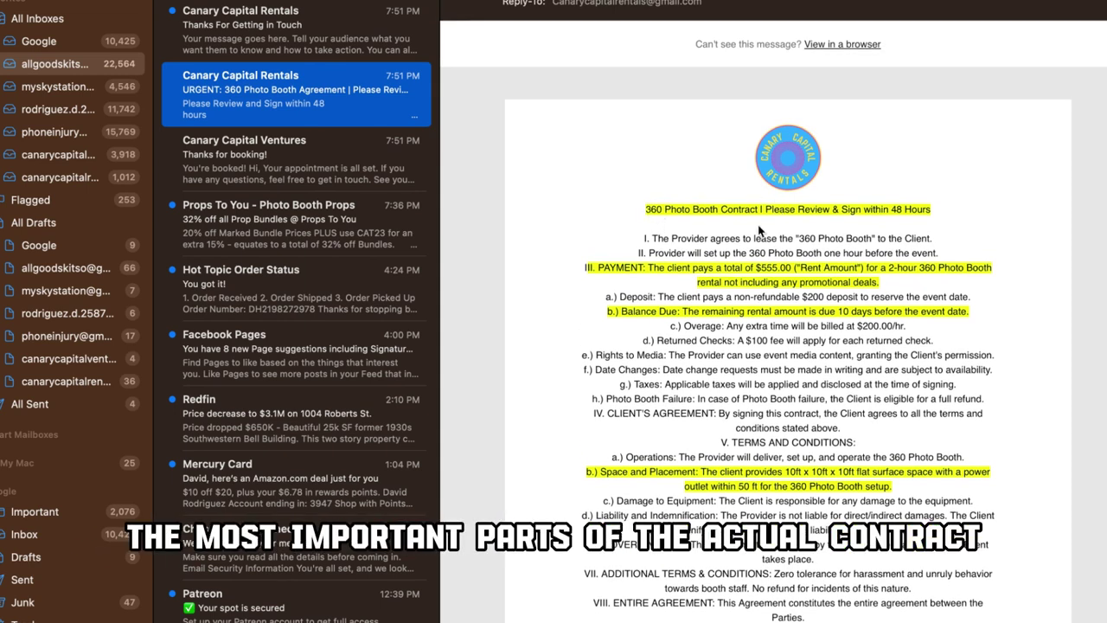
pyautogui.scroll(-3, 759, 230)
pyautogui.scroll(4, 759, 229)
pyautogui.scroll(-1, 758, 230)
pyautogui.scroll(2, 753, 231)
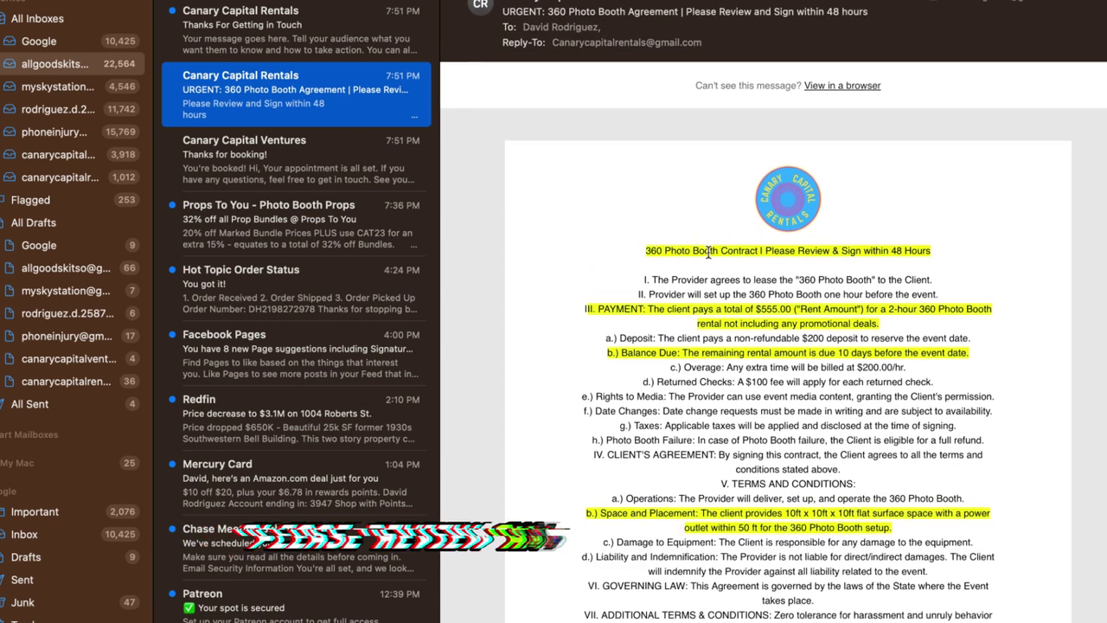
pyautogui.scroll(-1, 786, 253)
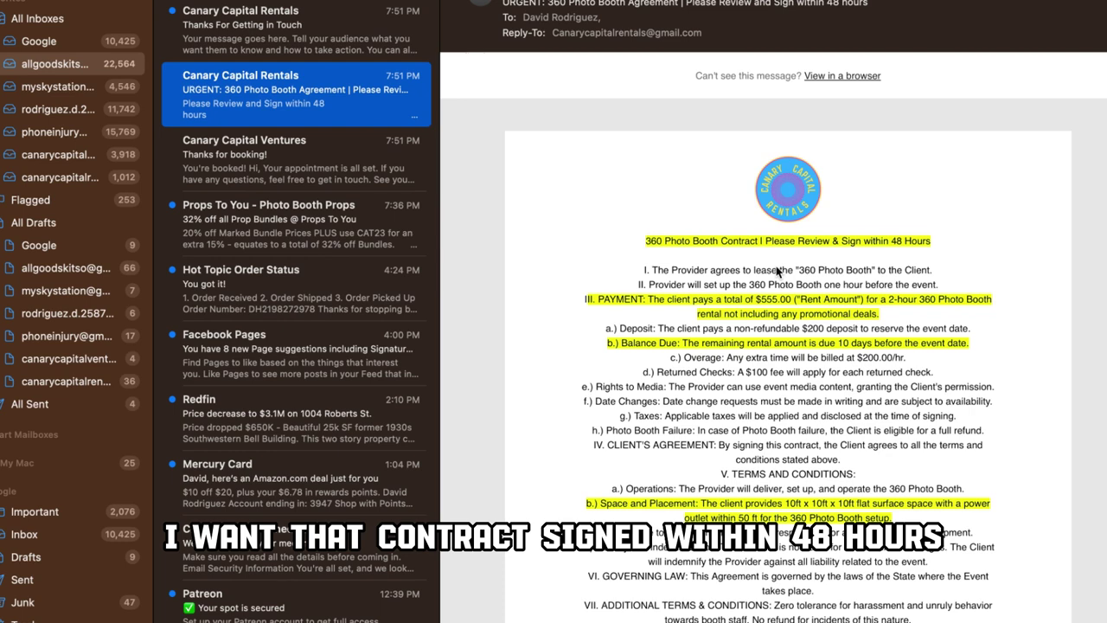
pyautogui.scroll(-5, 777, 268)
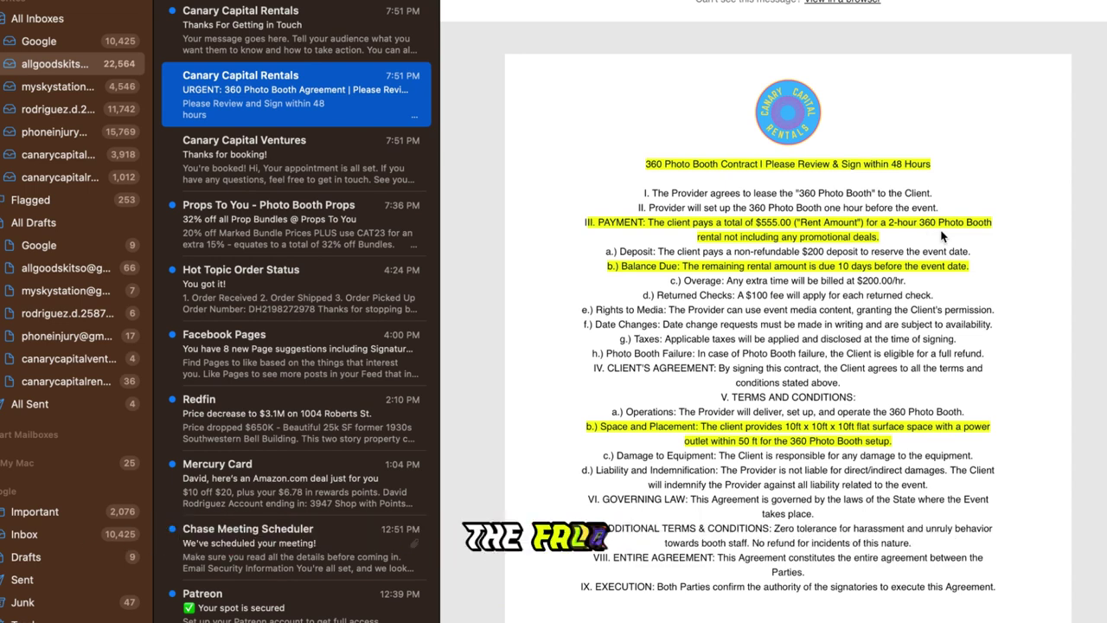
pyautogui.scroll(-1, 832, 205)
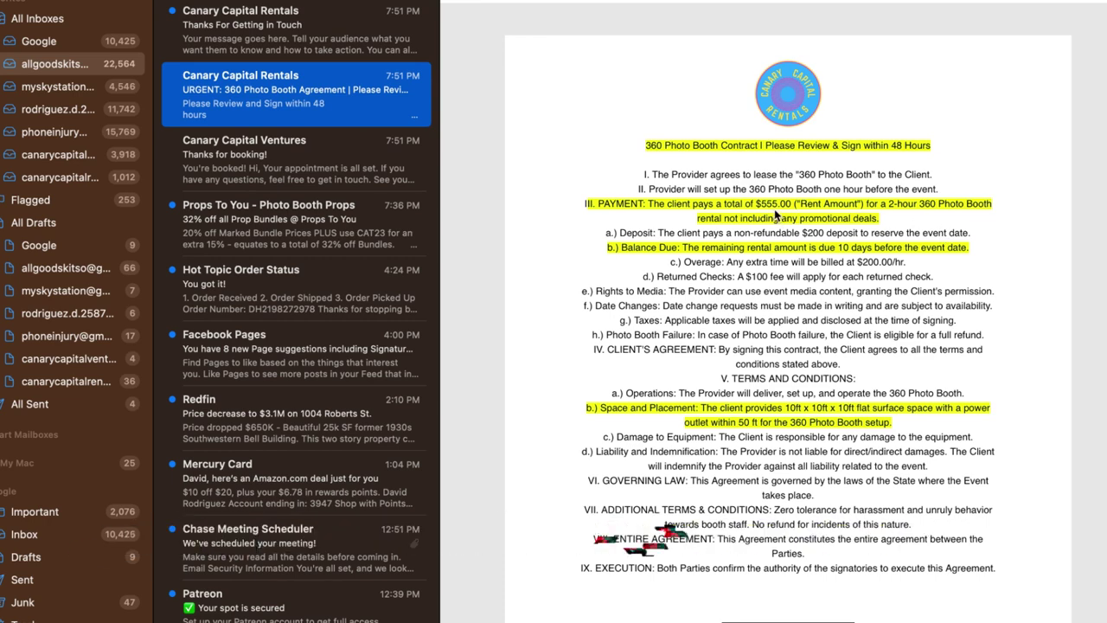
pyautogui.scroll(-1, 774, 209)
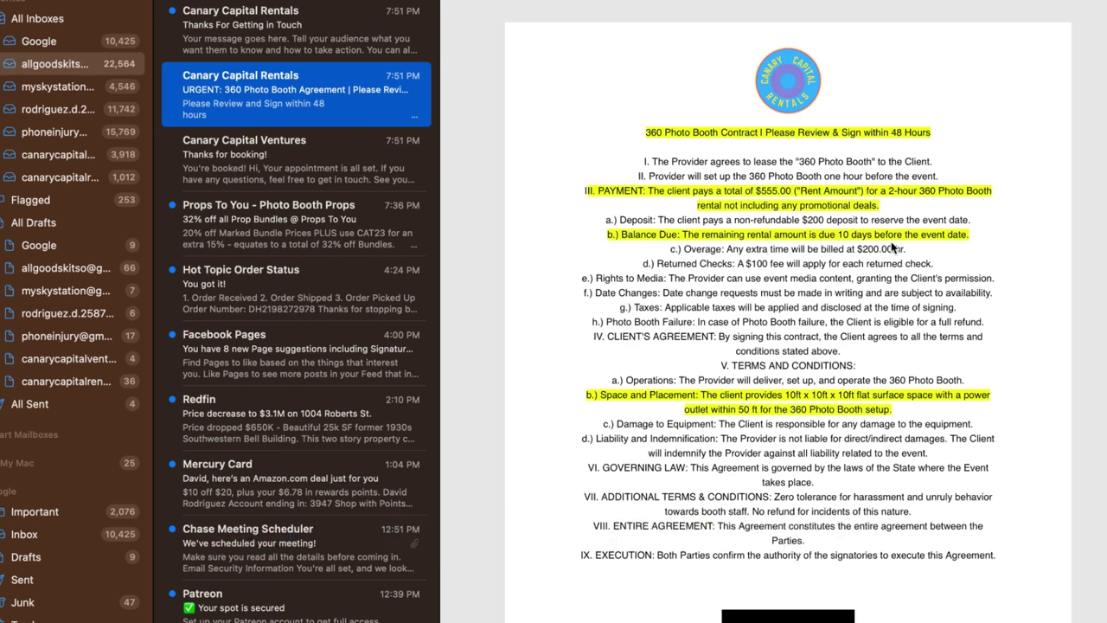
pyautogui.scroll(-1, 893, 247)
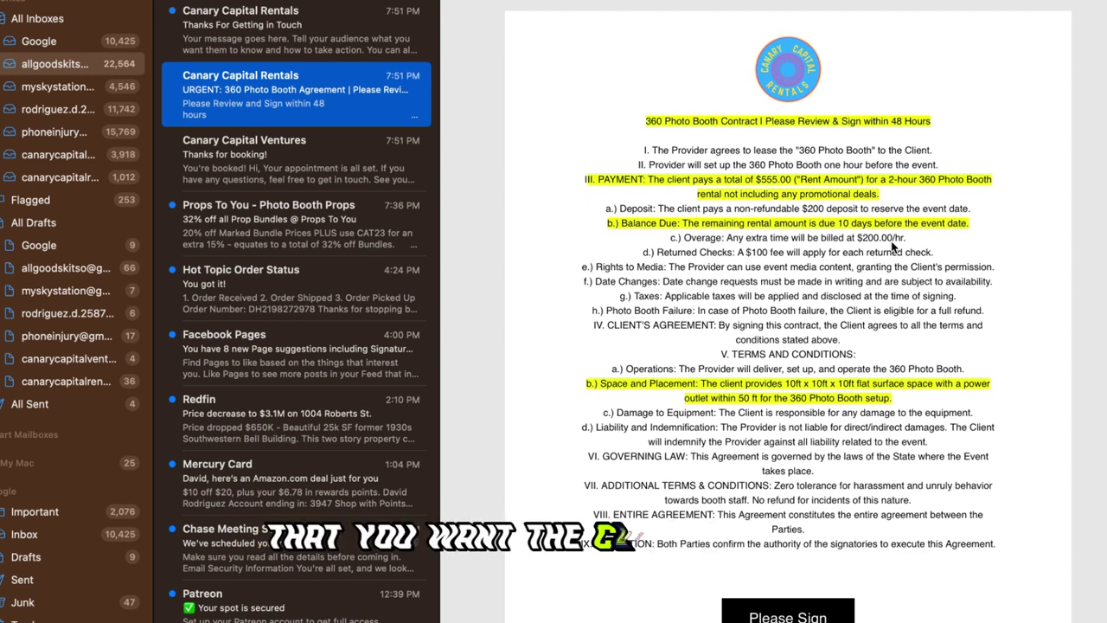
pyautogui.scroll(-5, 893, 248)
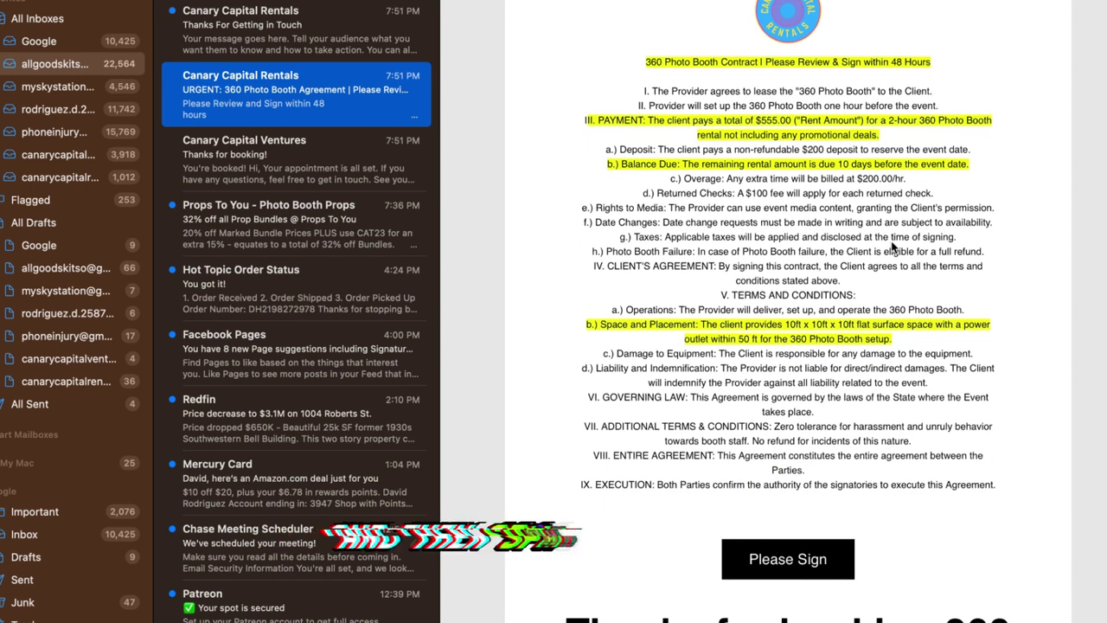
pyautogui.scroll(-7, 893, 247)
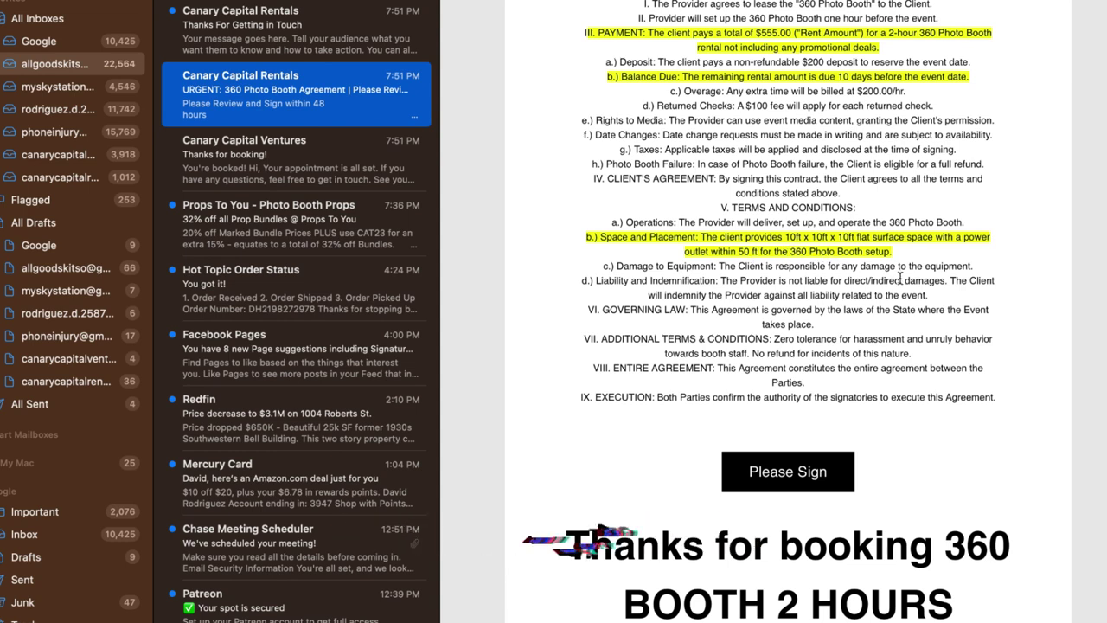
pyautogui.scroll(1, 899, 276)
pyautogui.scroll(-5, 900, 280)
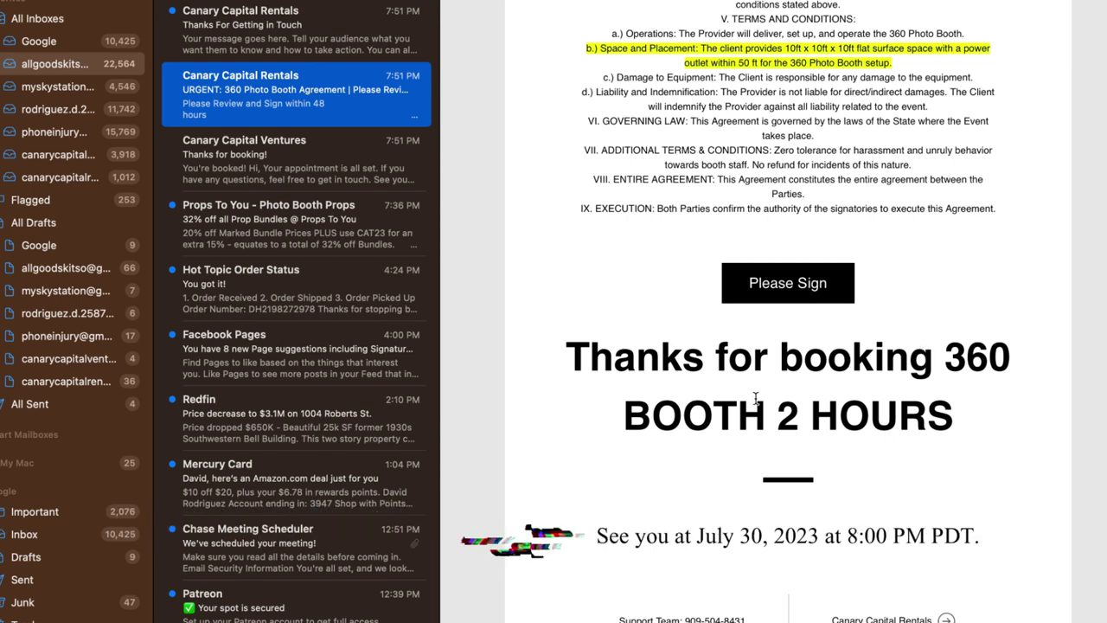
pyautogui.scroll(-1, 795, 421)
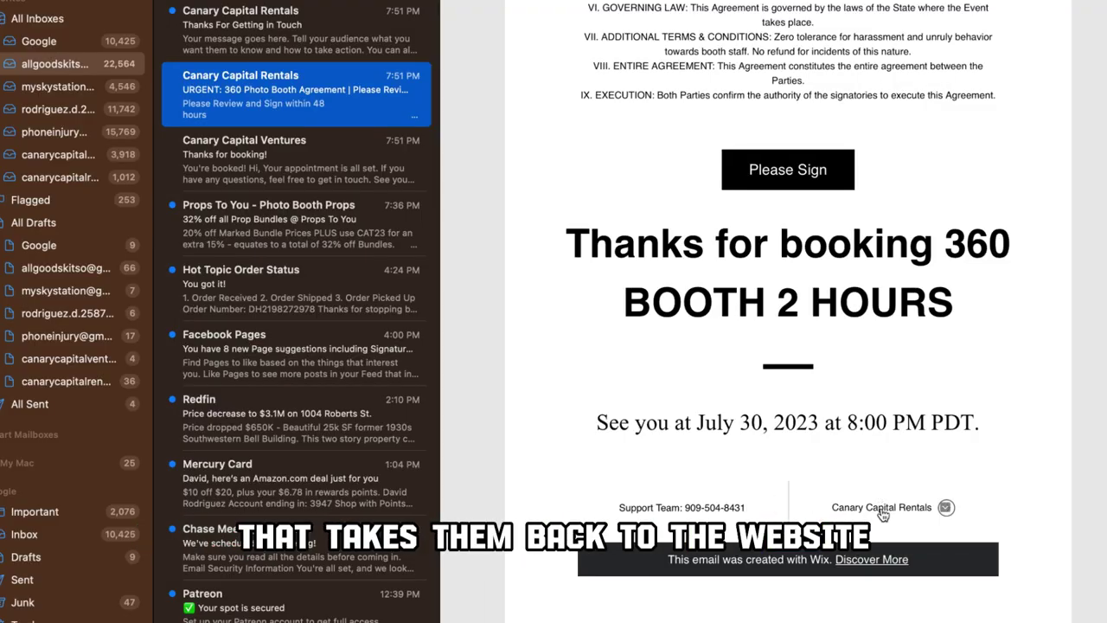
pyautogui.moveTo(882, 513)
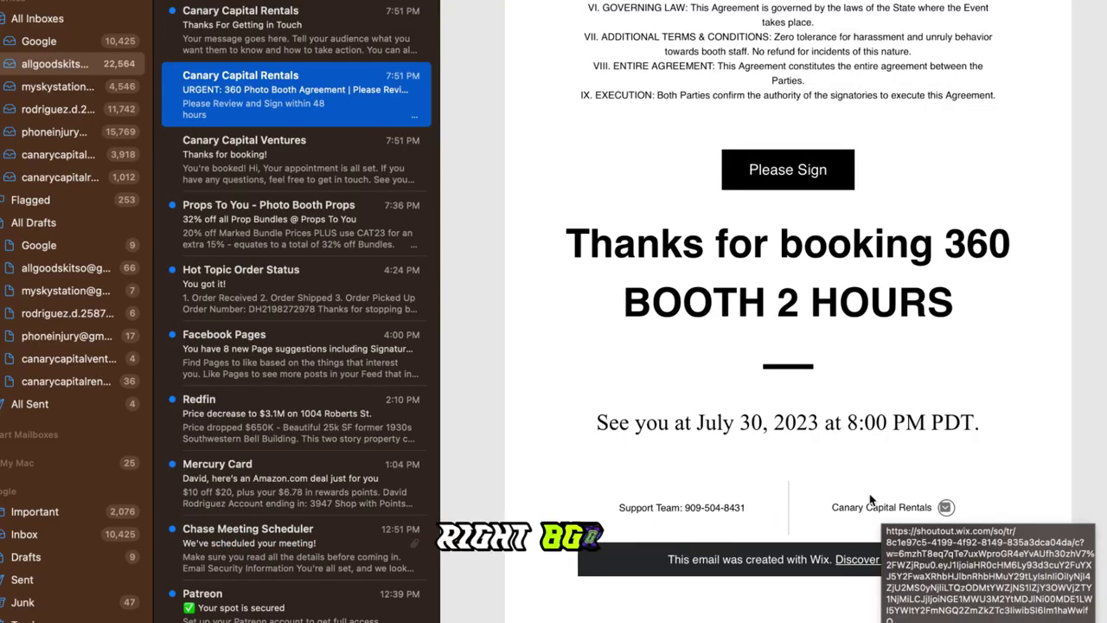
pyautogui.scroll(5, 932, 417)
pyautogui.scroll(3, 933, 416)
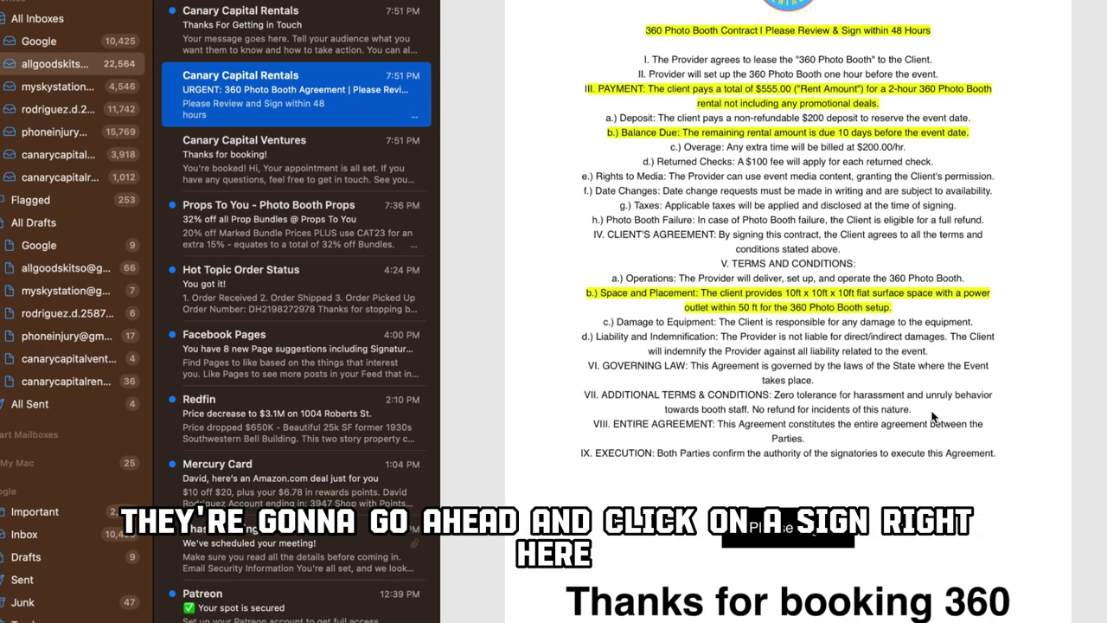
# Step: Open the Please Sign form and enter the signer's full name
pyautogui.click(780, 529)
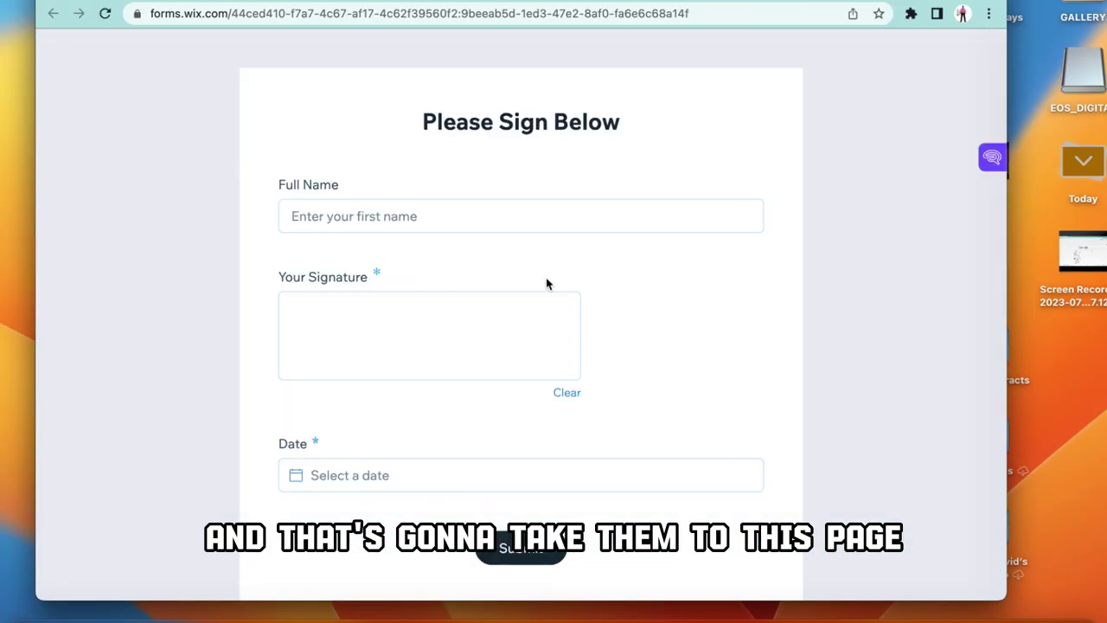
pyautogui.click(485, 221)
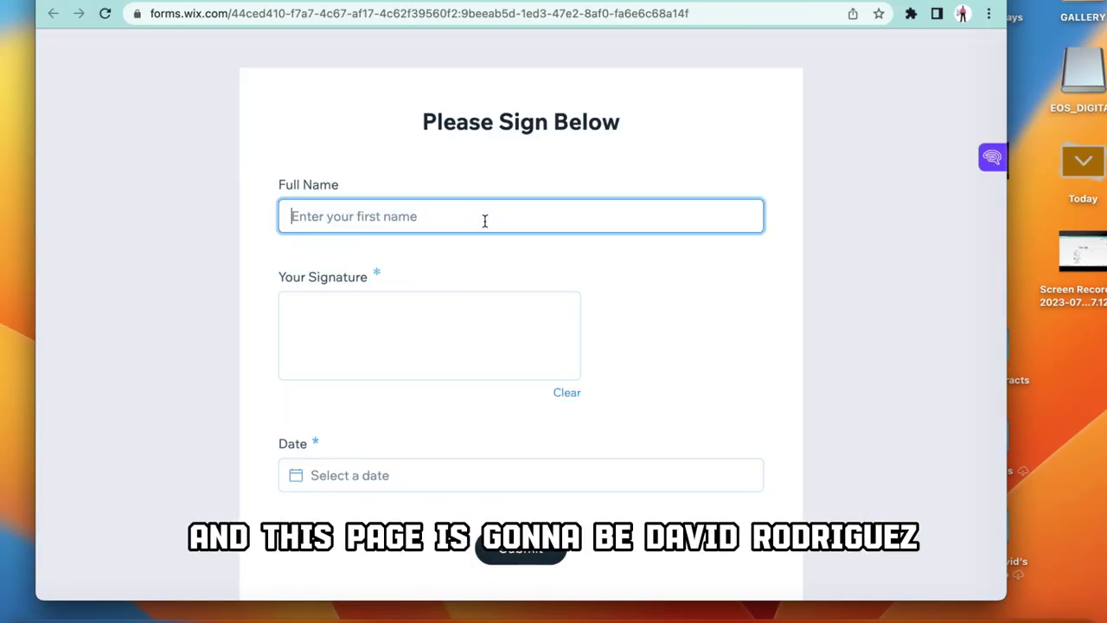
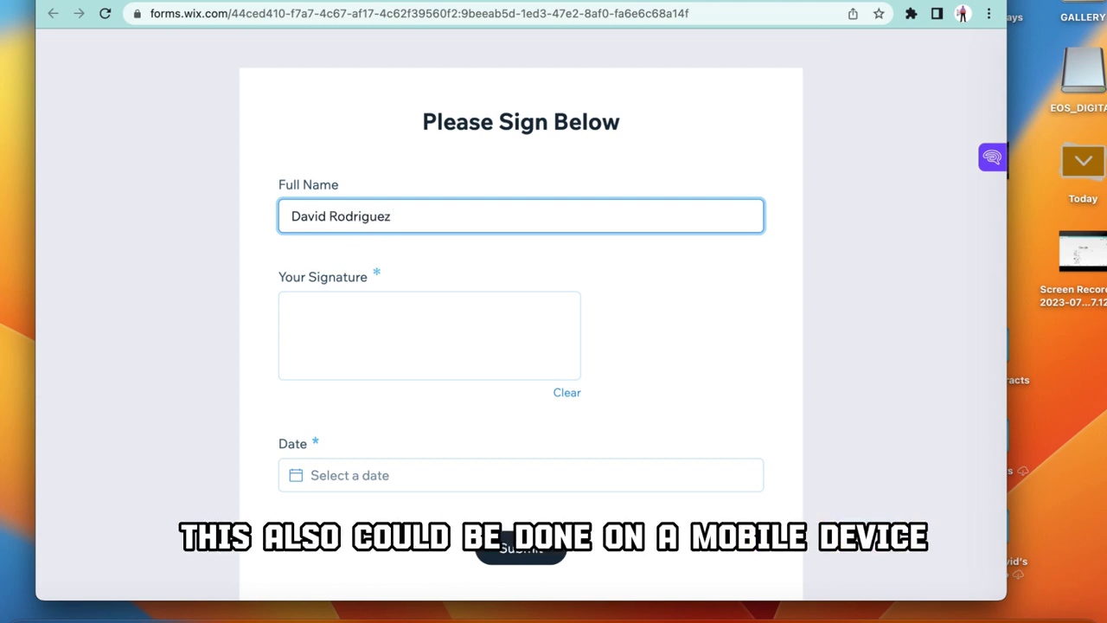
# Step: Draw a handwritten signature in the signature pad, then bring up the Date field's calendar
pyautogui.click(328, 340)
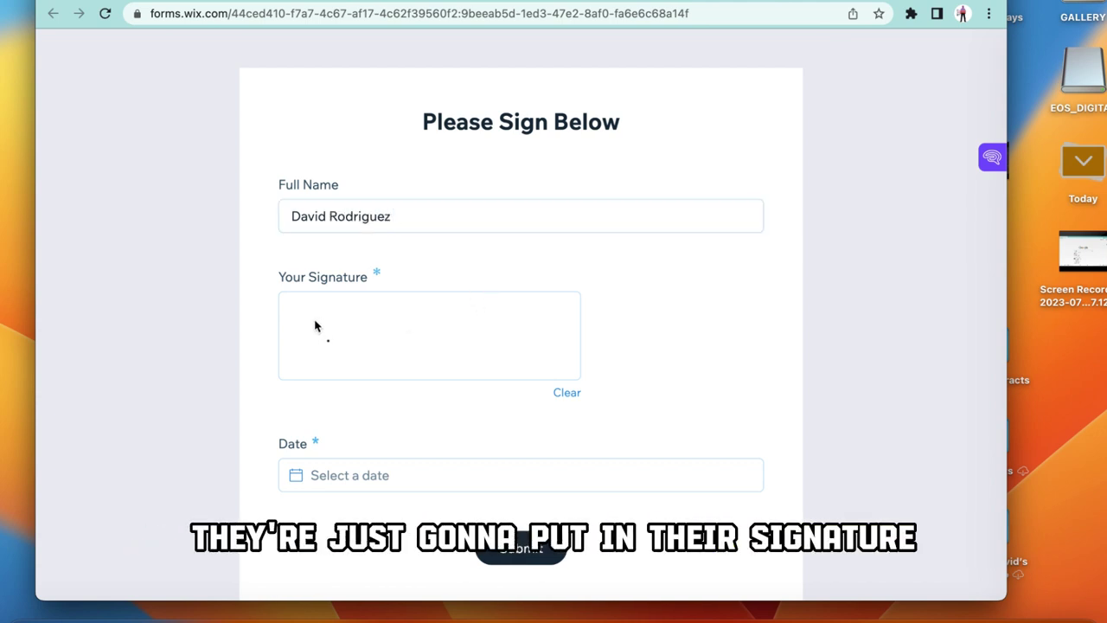
pyautogui.moveTo(346, 346)
pyautogui.mouseDown()
pyautogui.moveTo(378, 319)
pyautogui.moveTo(428, 348)
pyautogui.mouseUp()
pyautogui.scroll(-3, 398, 479)
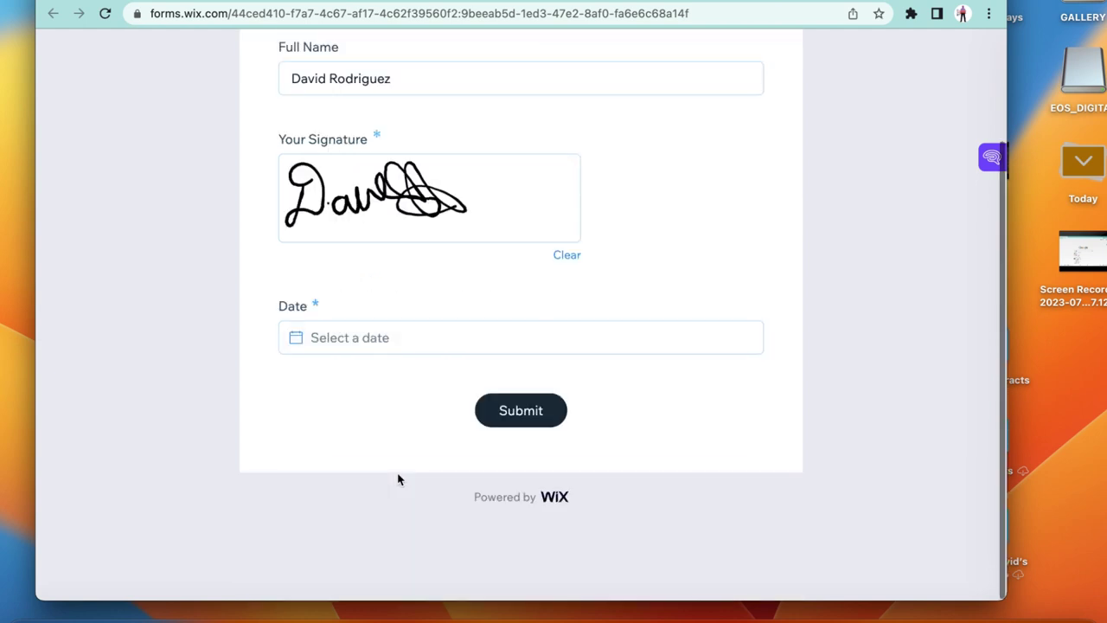
pyautogui.click(372, 346)
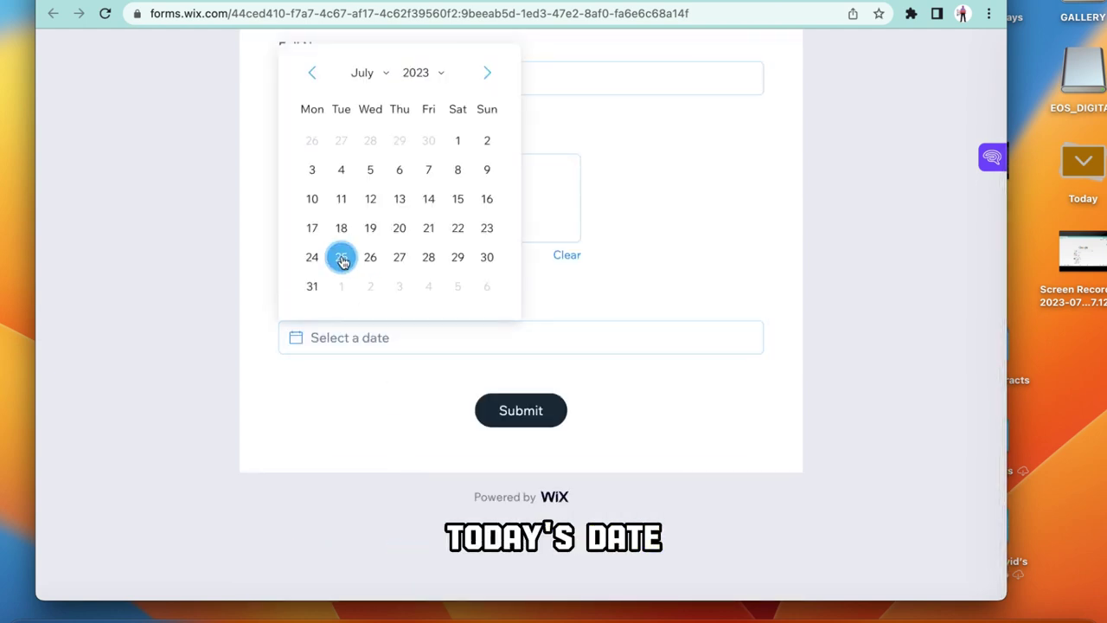